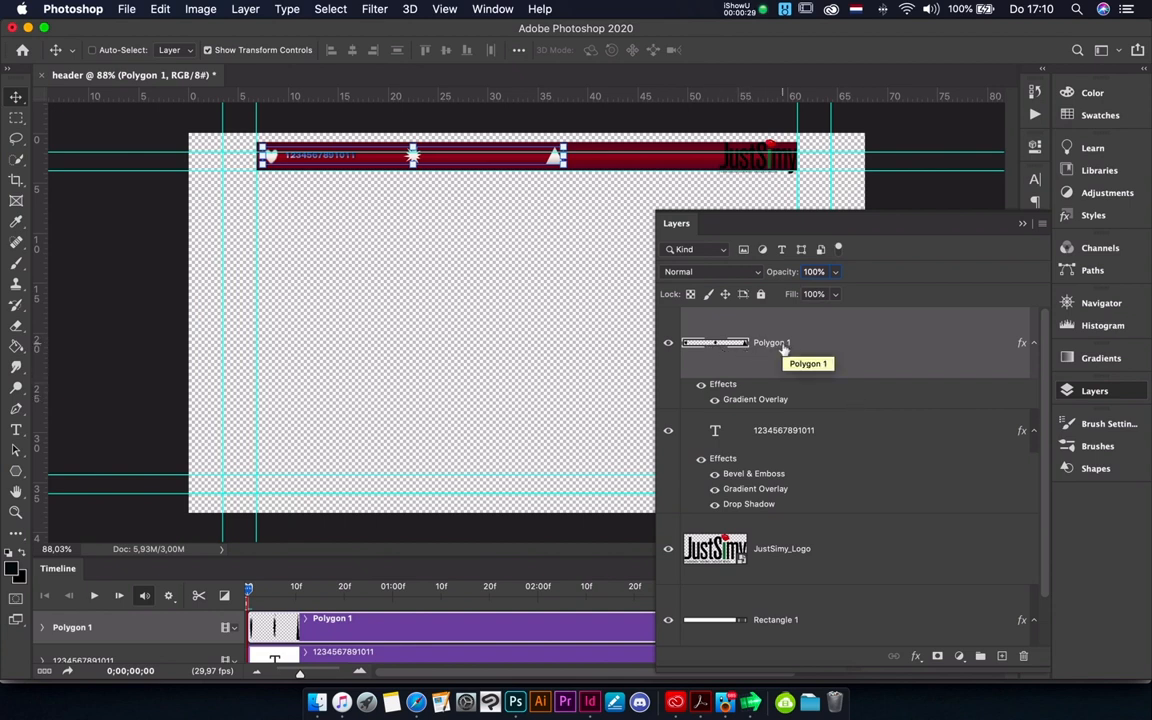
- Duplicate the Polygon 1 layer twice and enlarge the timeline area so all tracks show
left_click_drag(887, 363, 1002, 656)
left_click_drag(903, 359, 998, 662)
left_click(309, 587)
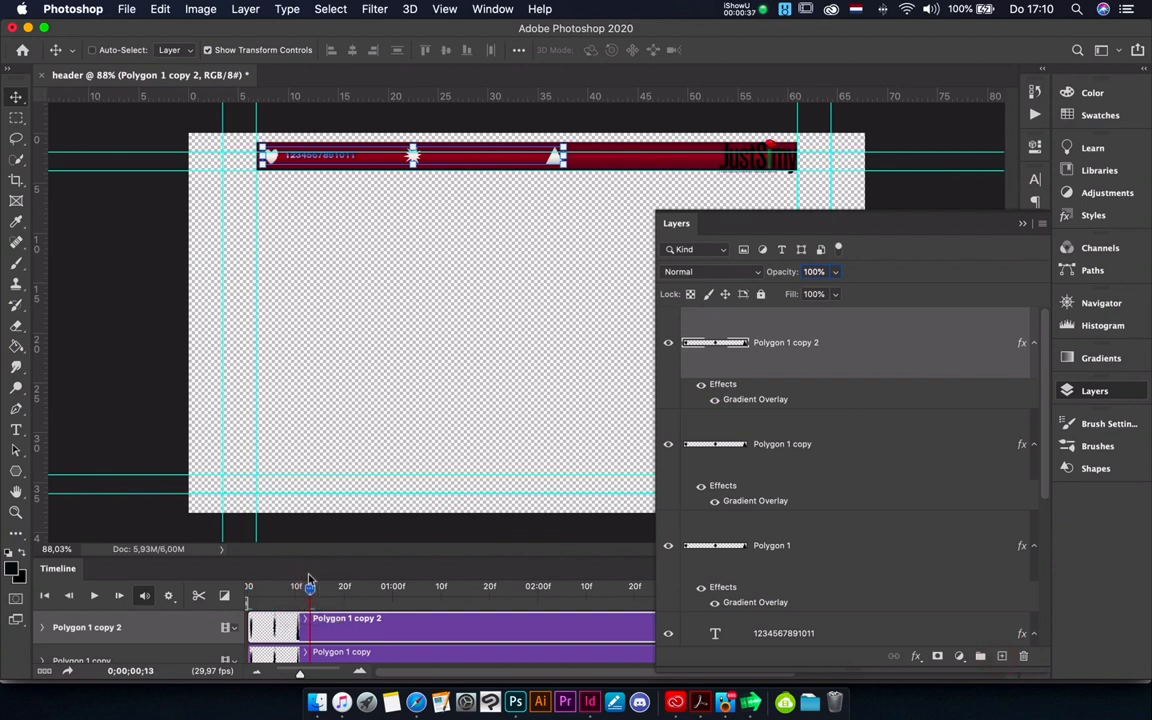
left_click_drag(291, 560, 296, 349)
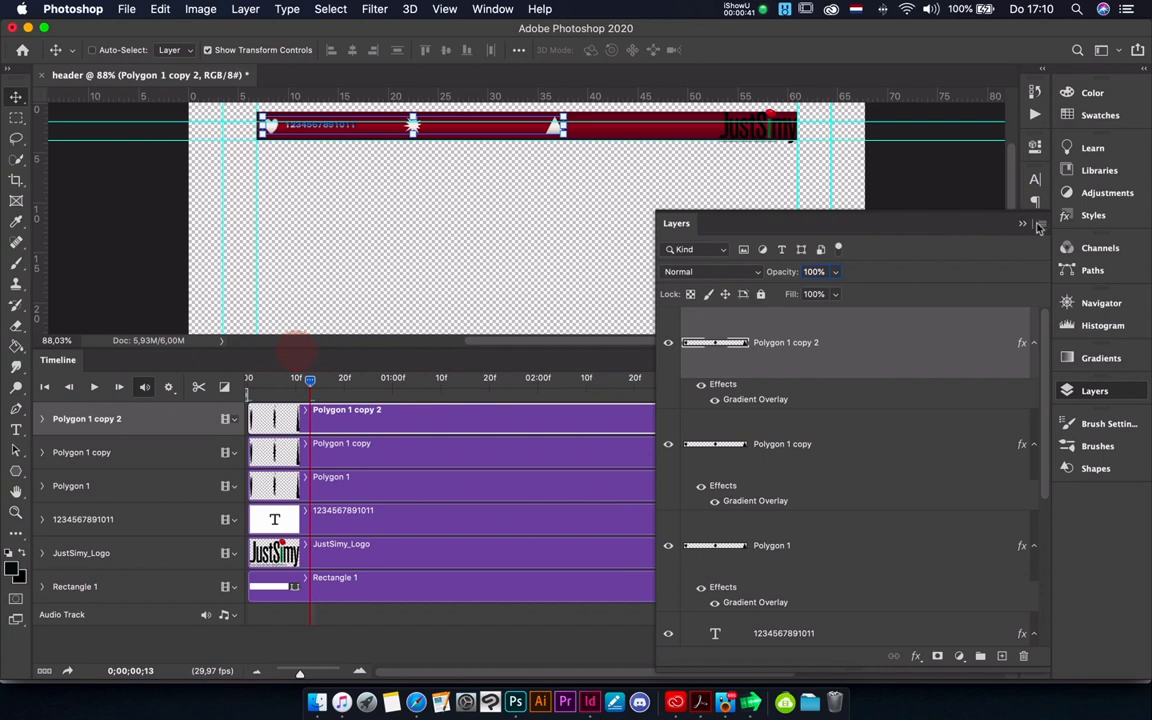
left_click(1022, 225)
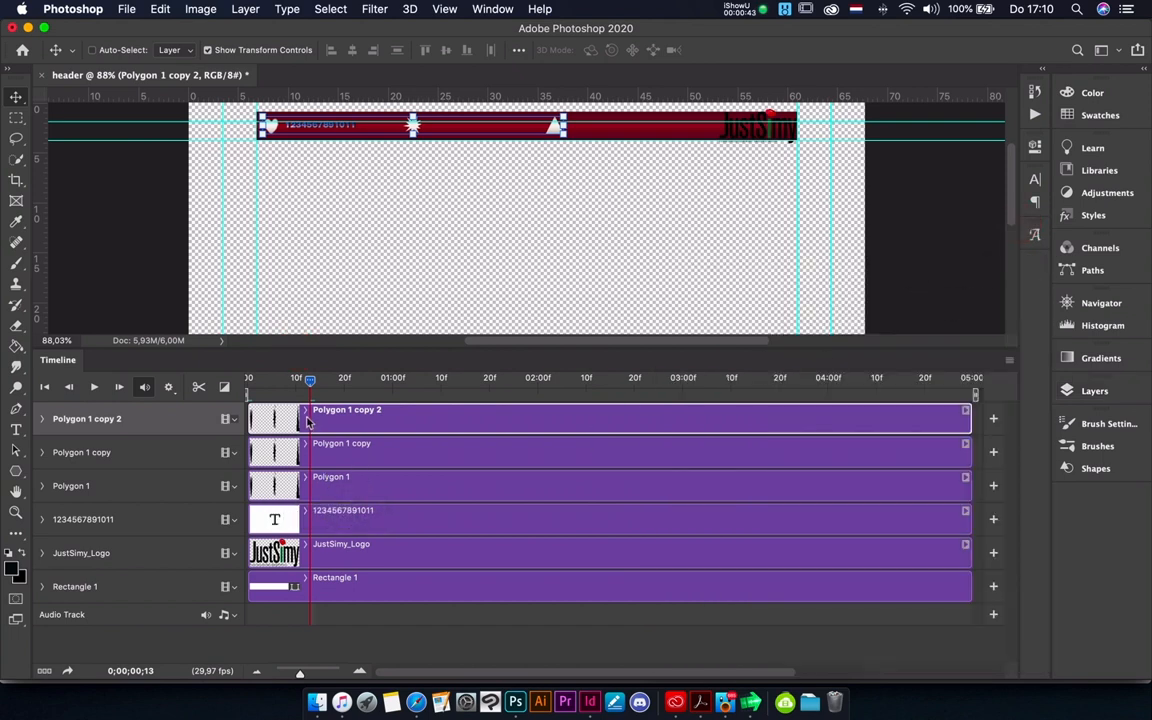
- Trim both ends of the Polygon 1 copy 2 clip so it spans about frame 16 to frame 24
left_click_drag(250, 418, 329, 418)
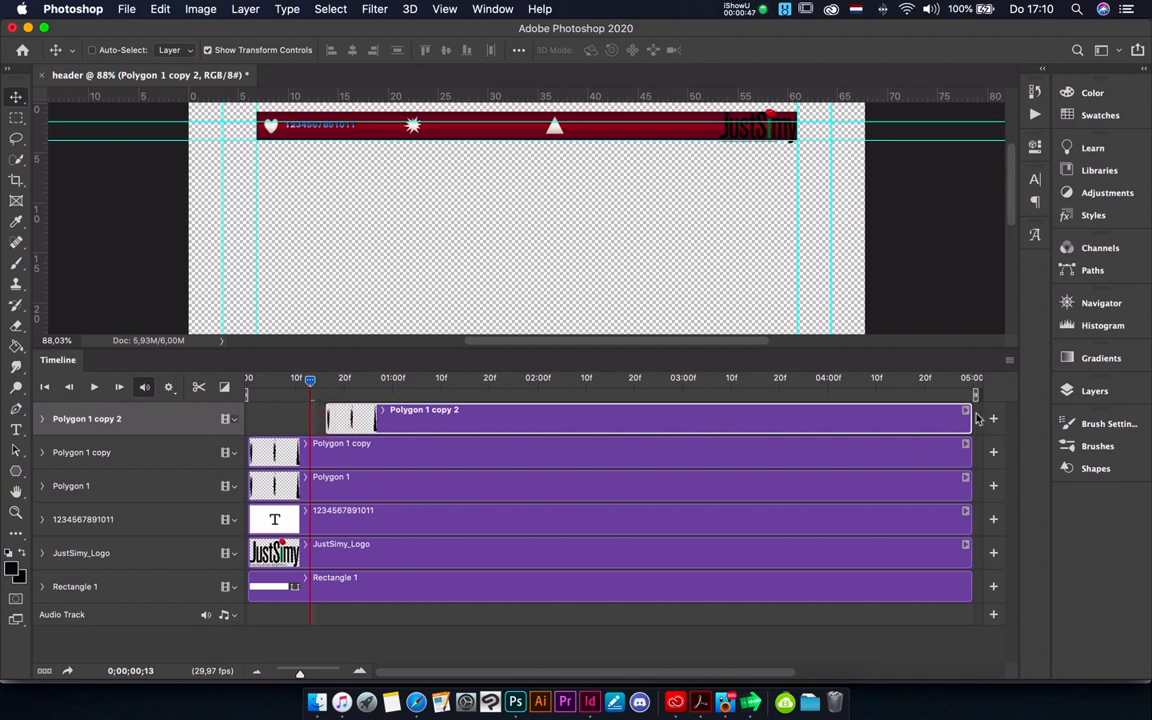
left_click_drag(968, 412, 640, 411)
left_click_drag(395, 394, 363, 398)
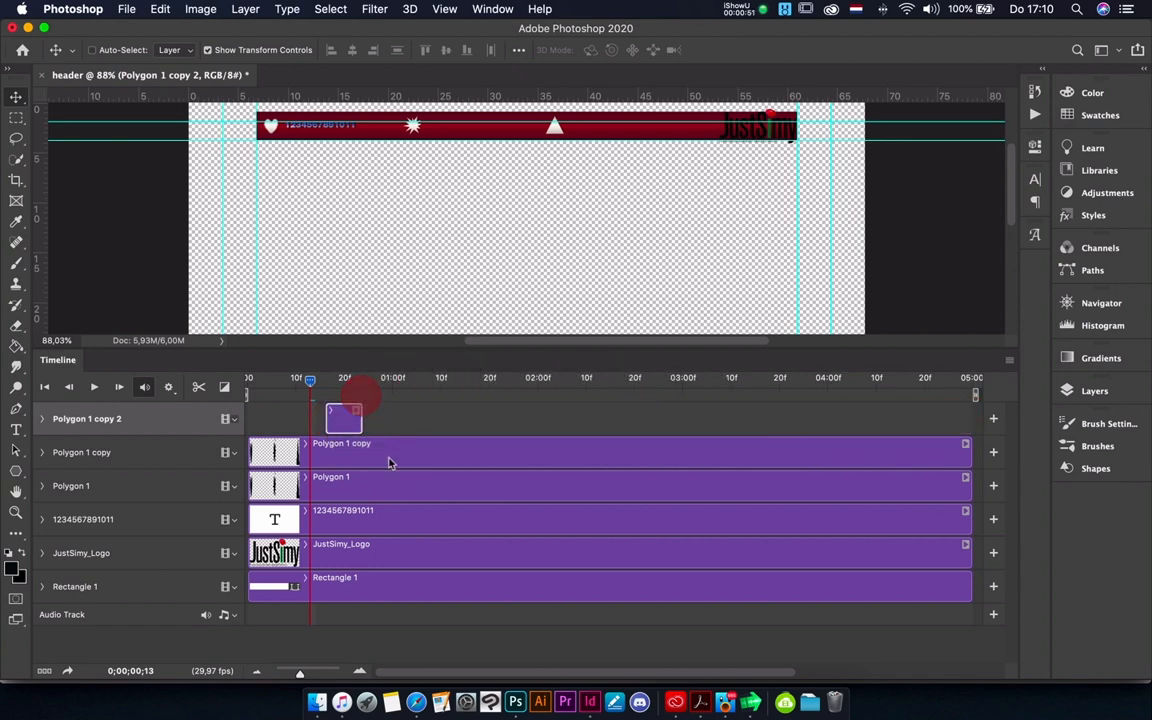
- Trim the Polygon 1 copy clip to about frames 7 to 16 and end the Polygon 1 clip at about frame 13
left_click(318, 453)
left_click_drag(273, 452, 283, 452)
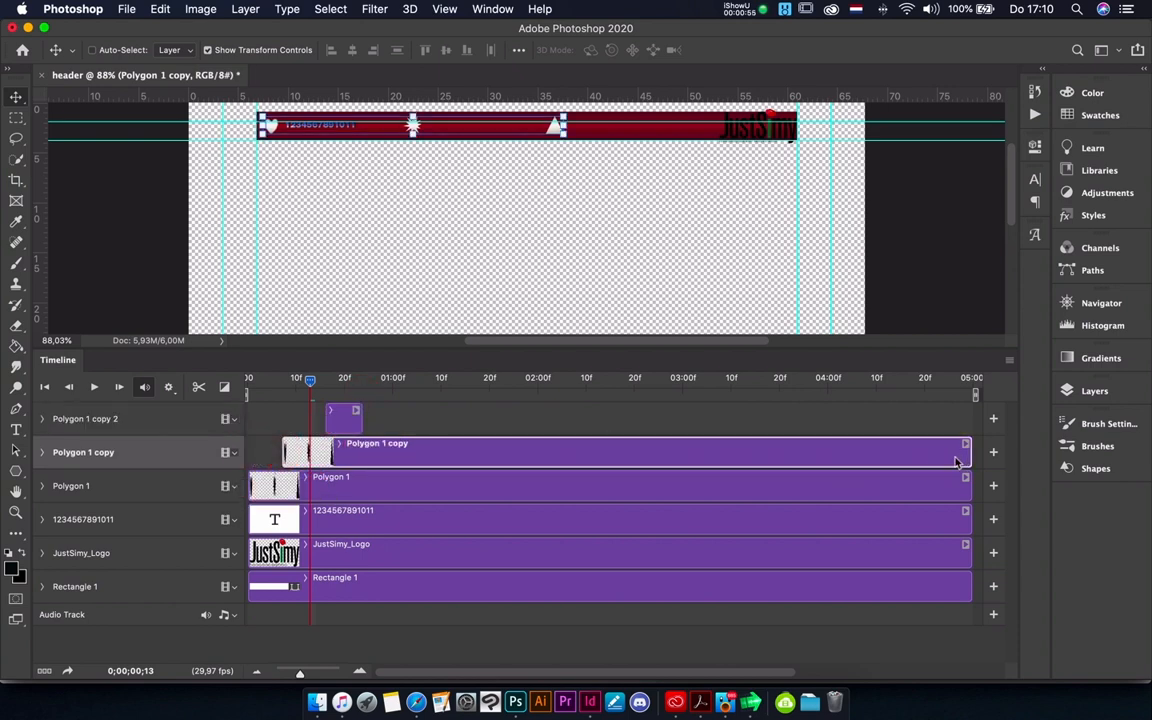
left_click_drag(973, 453, 316, 440)
left_click_drag(955, 492, 302, 487)
left_click(302, 456)
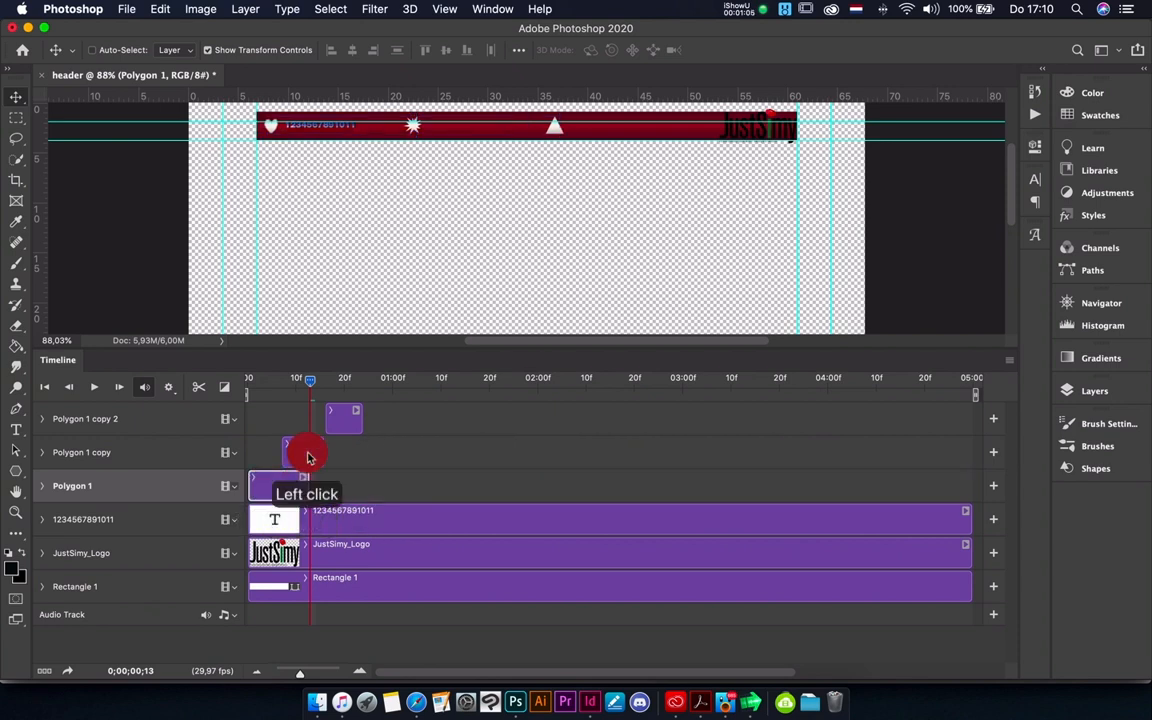
- Shift the Polygon 1 copy 2 clip earlier to start at about frame 13 and place the playhead at 0;00;00;27
left_click(295, 455)
left_click_drag(342, 421, 330, 421)
left_click(298, 457)
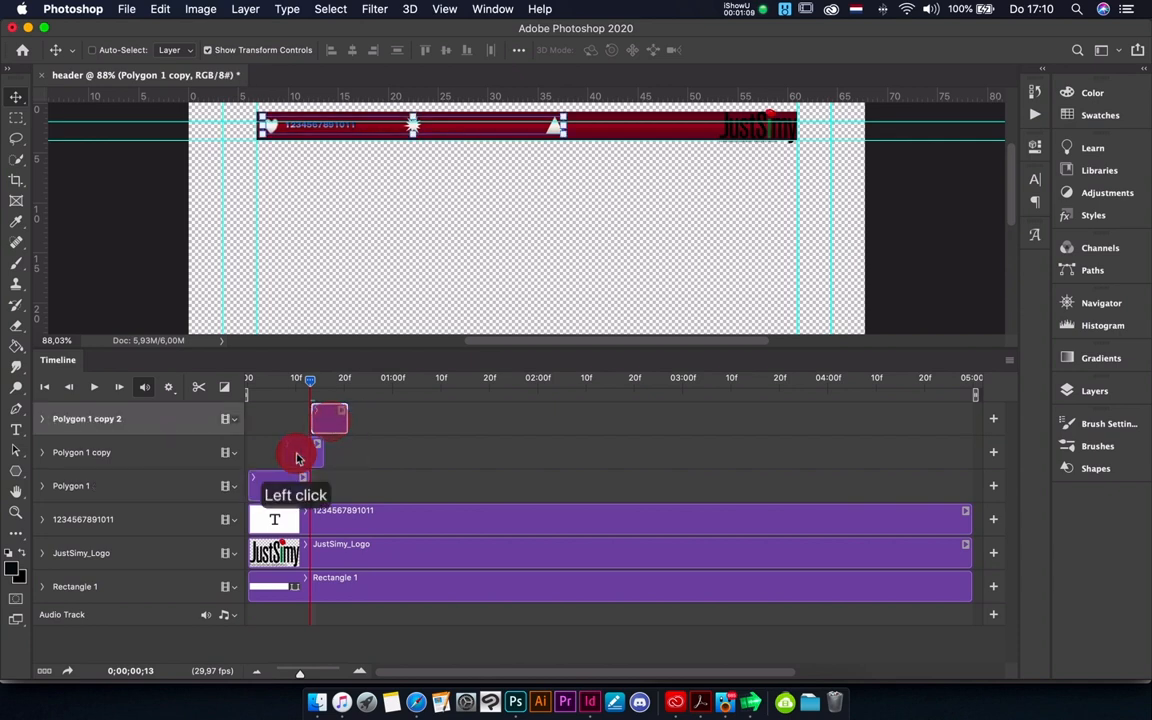
left_click(347, 458)
left_click_drag(327, 380, 376, 396)
left_click(303, 455)
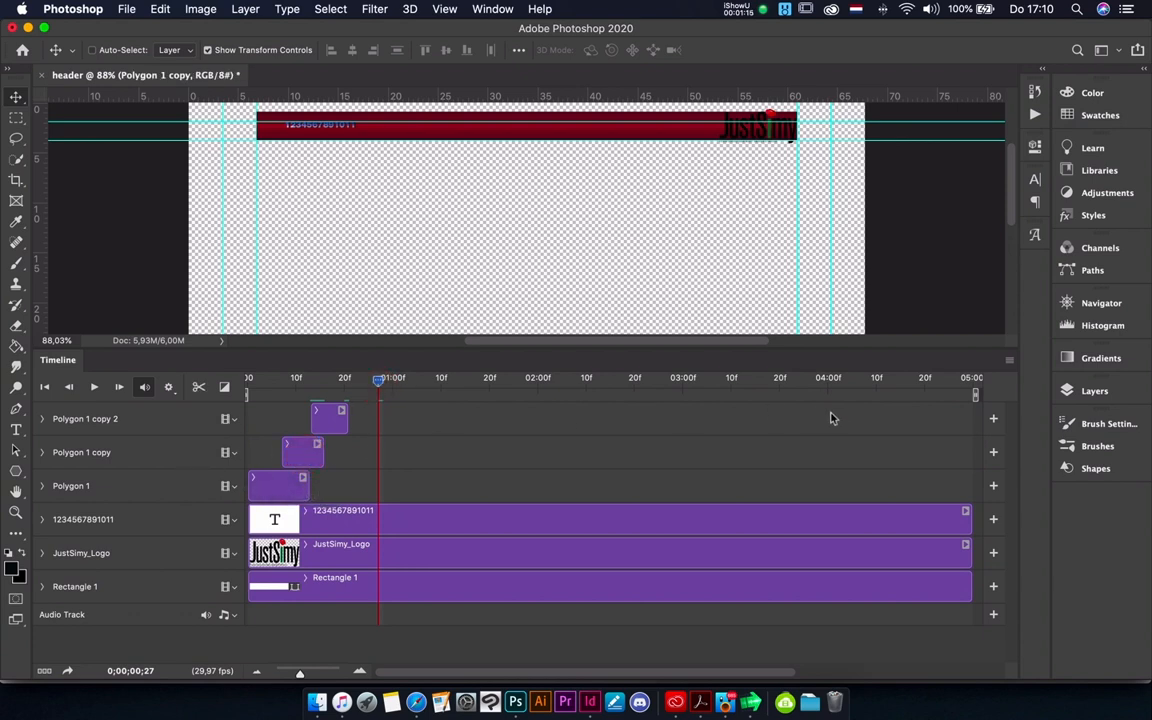
left_click(303, 452)
right_click(288, 453)
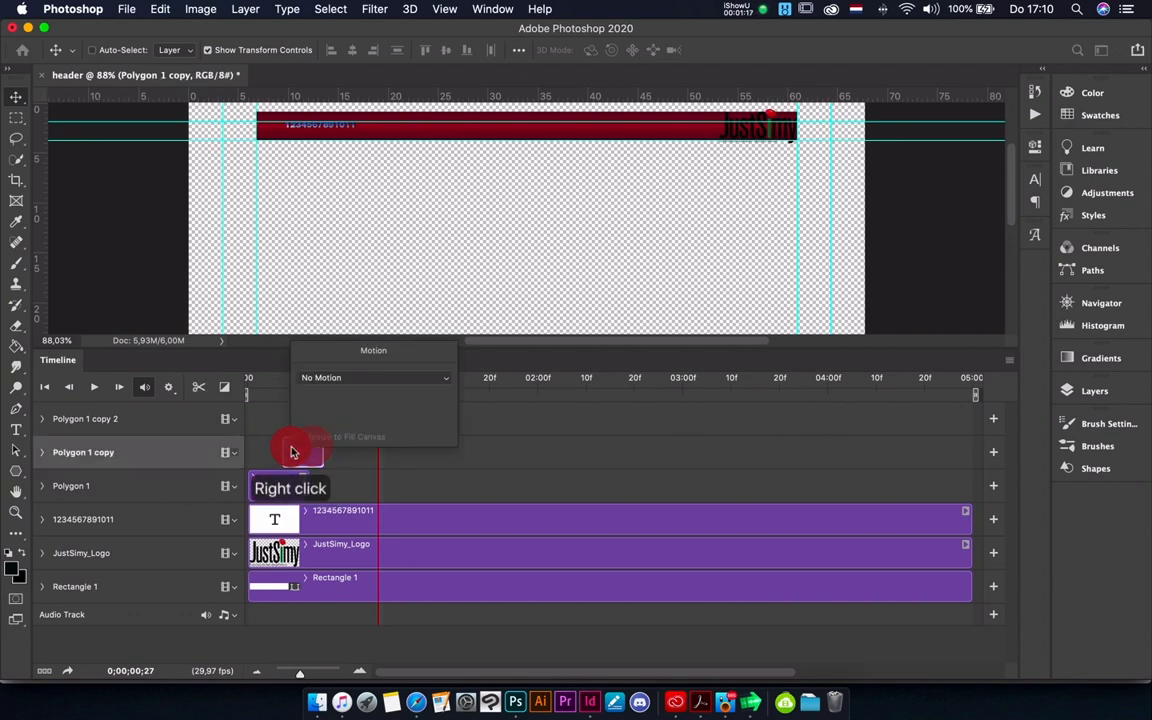
left_click(332, 466)
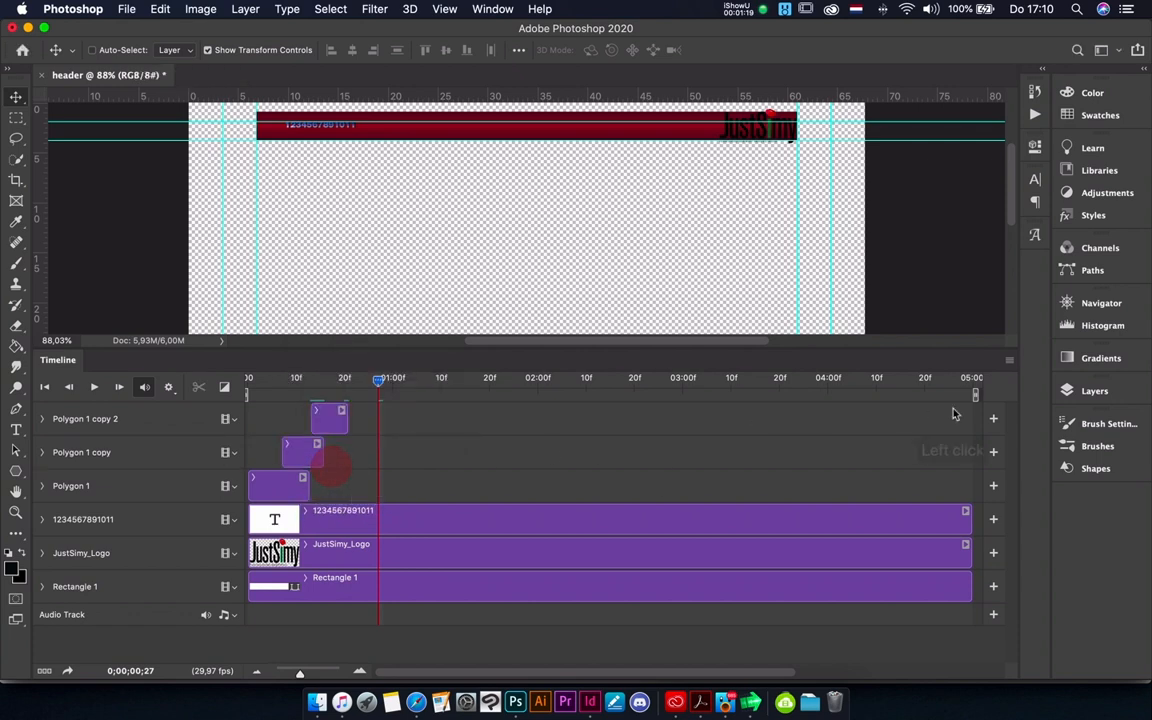
- Duplicate the Polygon 1 copy layer and move the duplicate's clip to start at about frame 21
left_click(1100, 393)
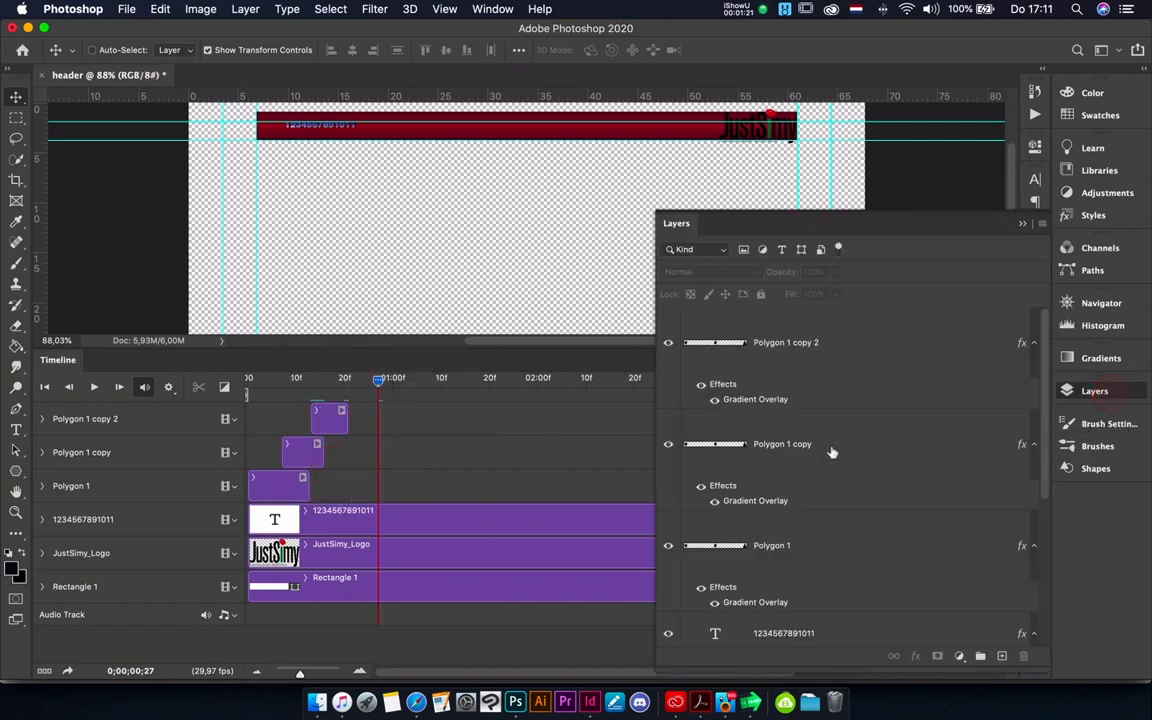
left_click(830, 452)
left_click_drag(830, 452, 1000, 656)
left_click(518, 510)
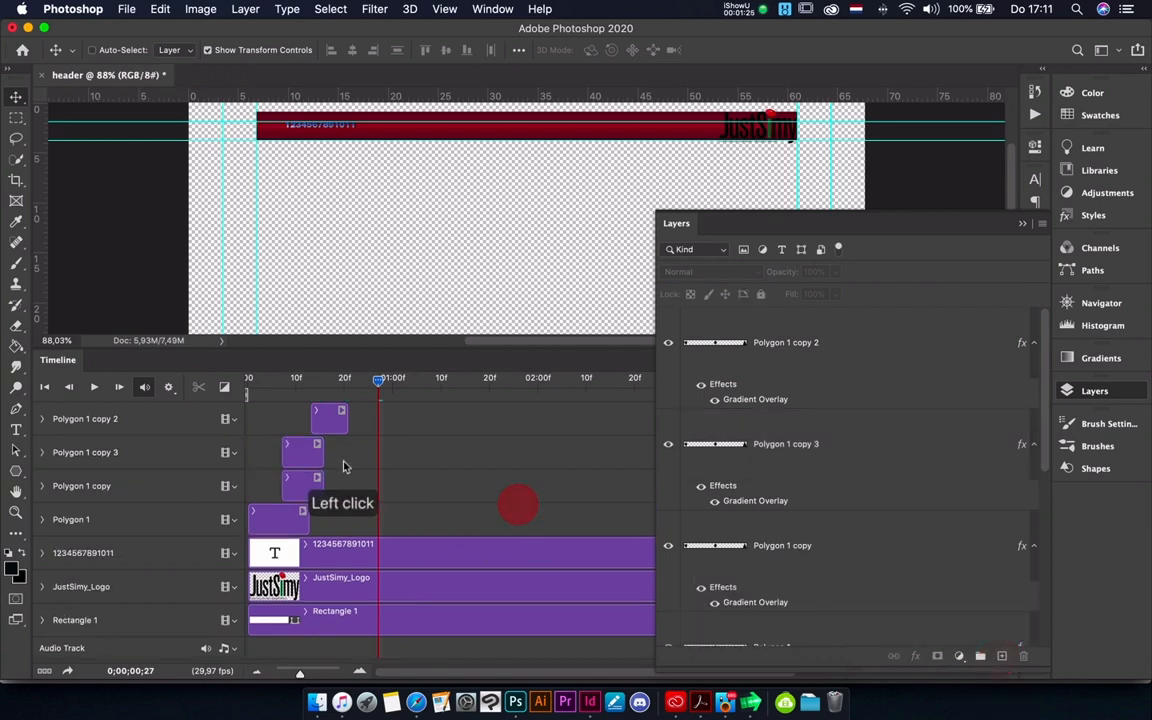
left_click(303, 451)
left_click(323, 455)
left_click_drag(323, 455, 373, 456)
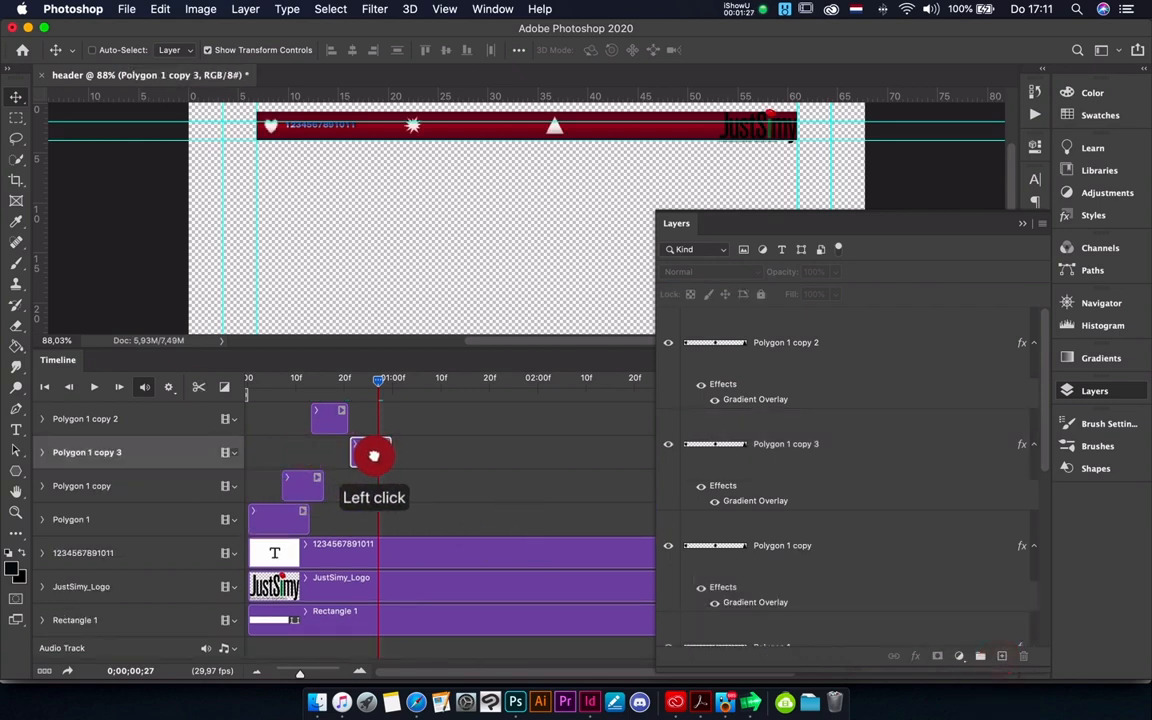
- Extend the Polygon 1 clip so it ends about 12 frames past the one-second mark
left_click(291, 516)
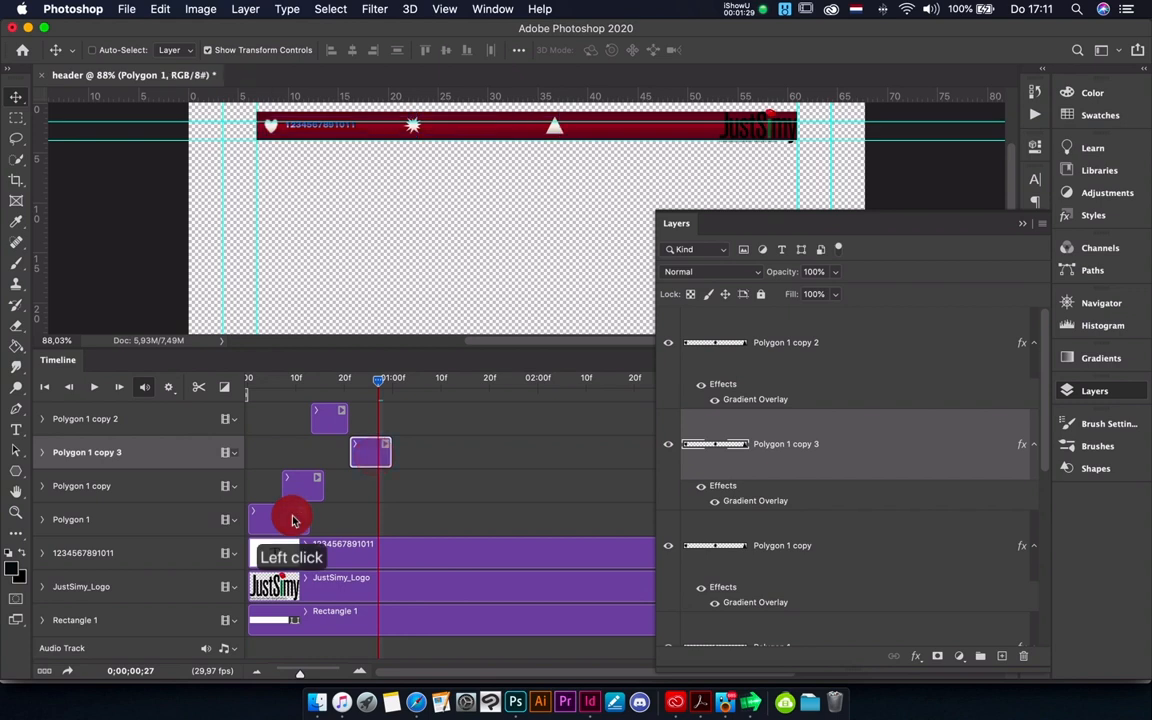
left_click_drag(311, 523, 390, 527)
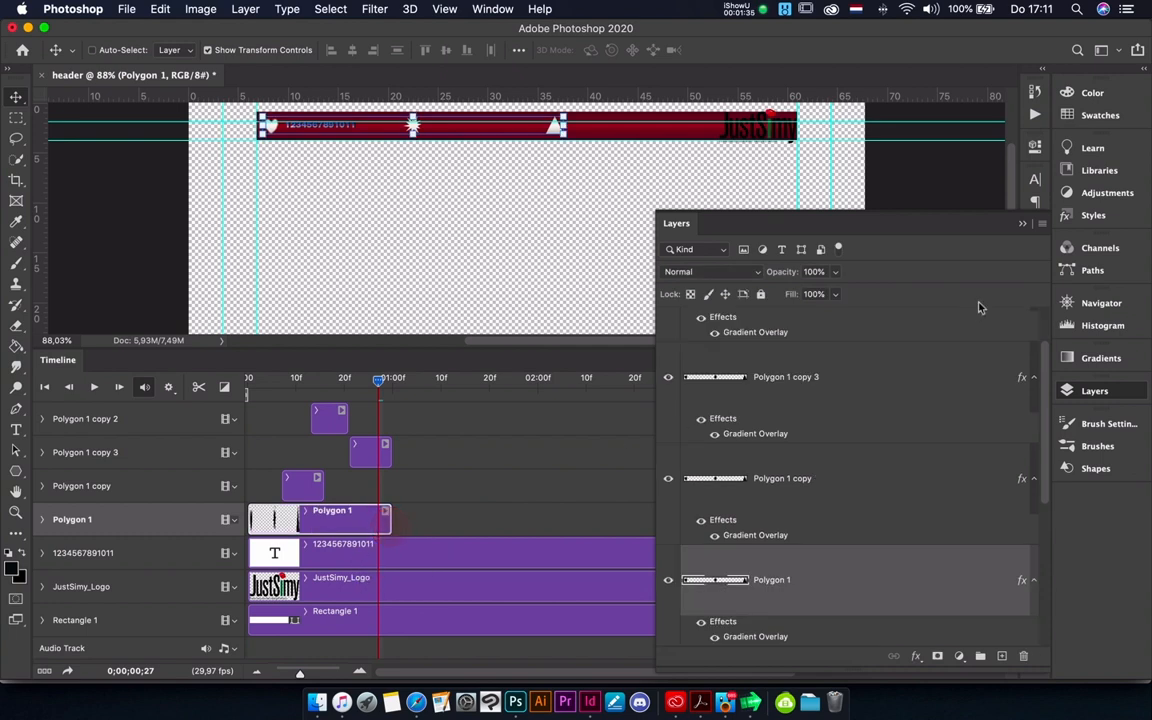
left_click(1021, 226)
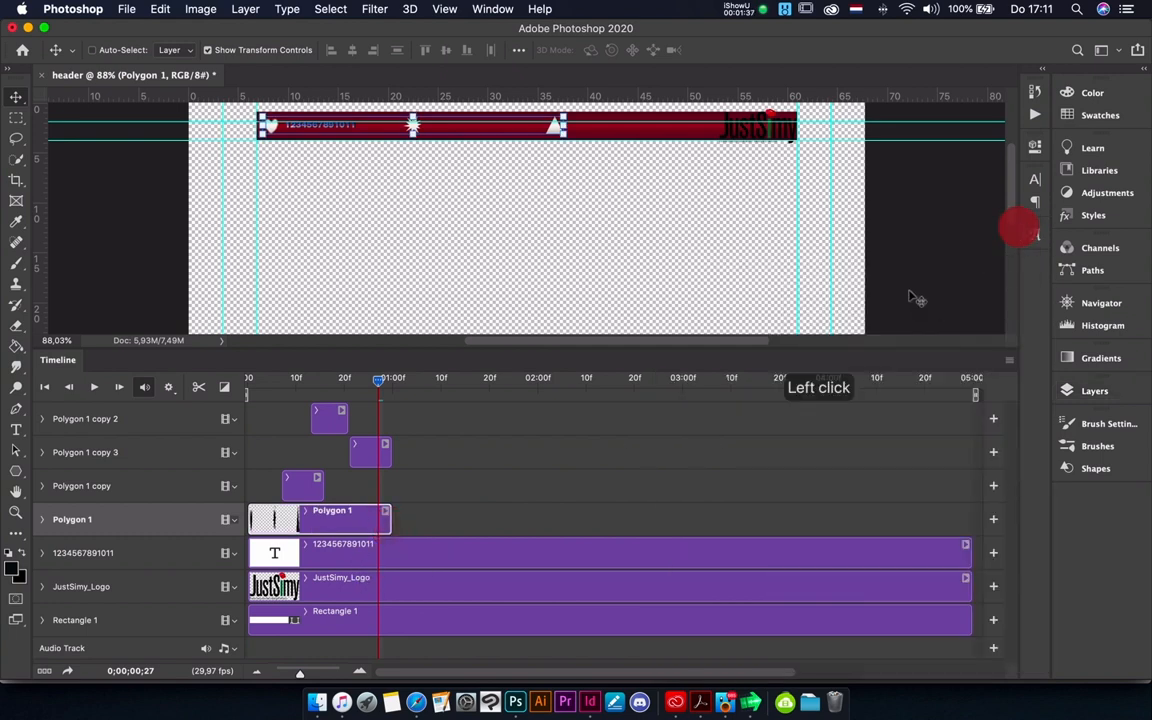
left_click_drag(390, 522, 450, 524)
left_click(590, 543)
scroll(585, 540, "right", 5)
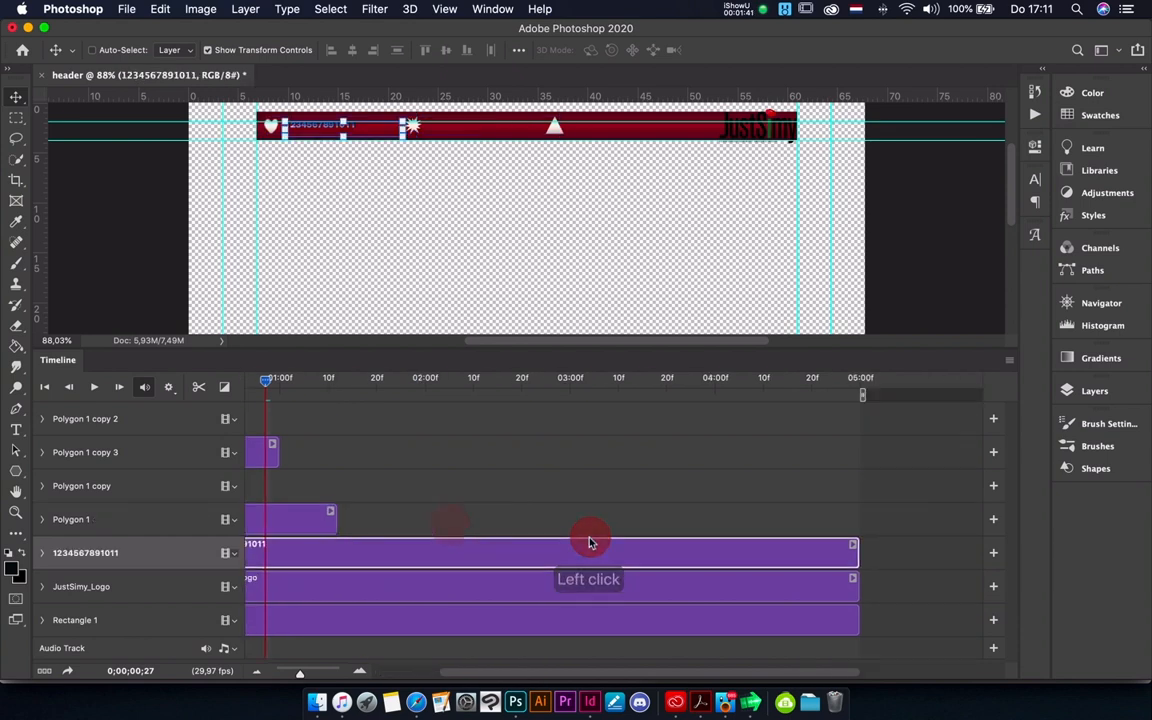
left_click_drag(756, 552, 285, 538)
left_click_drag(803, 587, 285, 567)
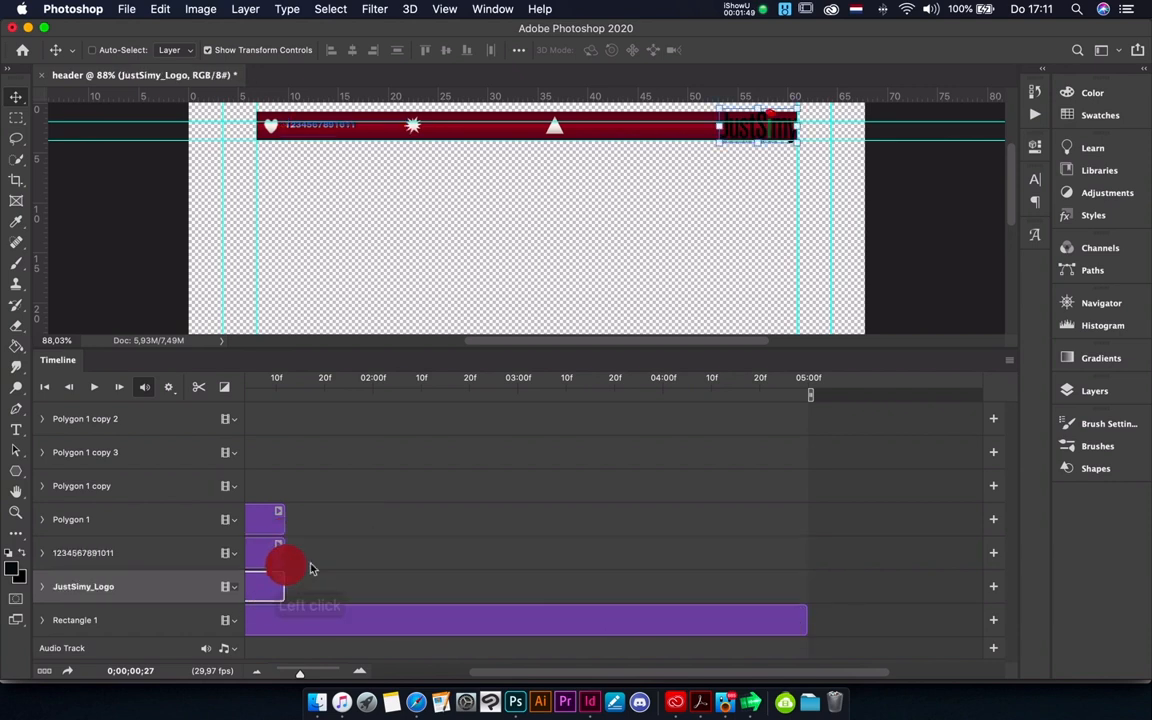
left_click_drag(803, 620, 279, 615)
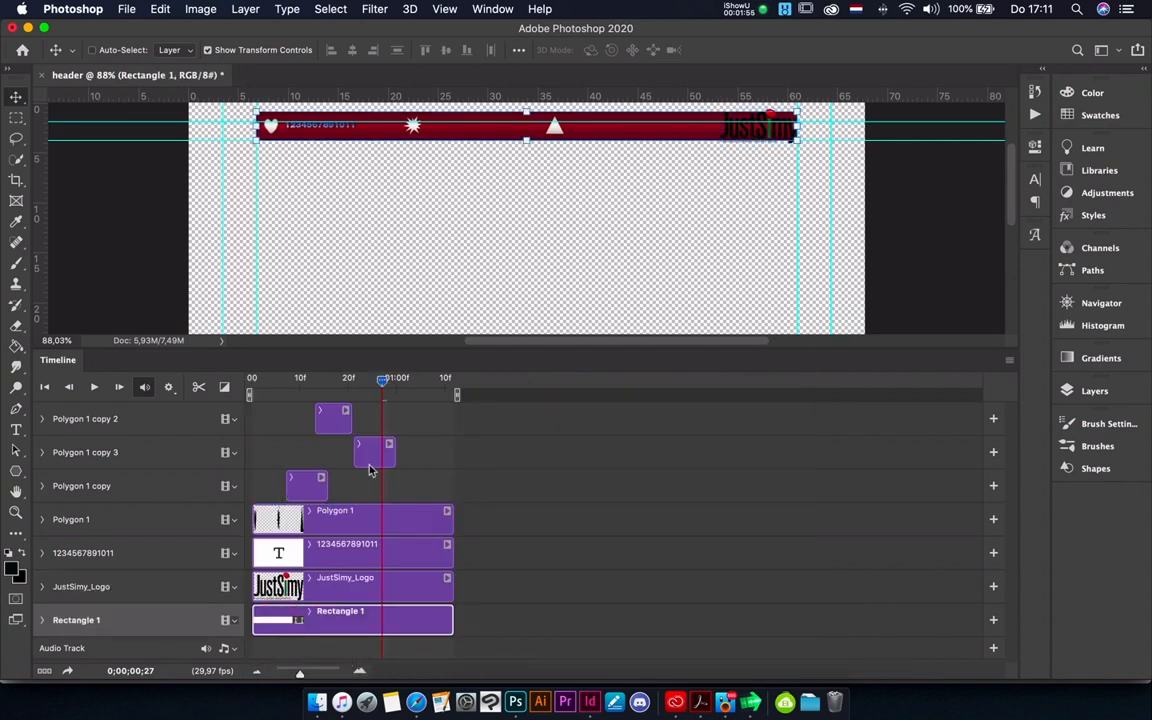
- Change the Gradient Overlay of the Polygon 1 copy layer to the red-orange metallic gradient preset
left_click(1088, 395)
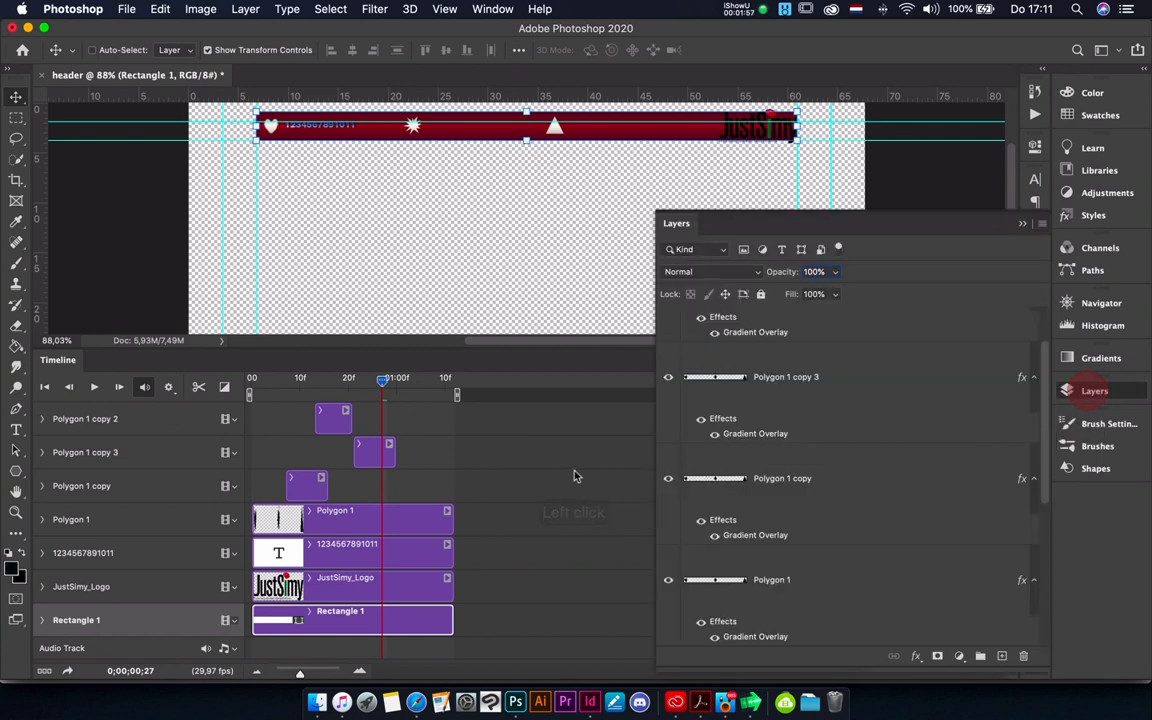
left_click(368, 447)
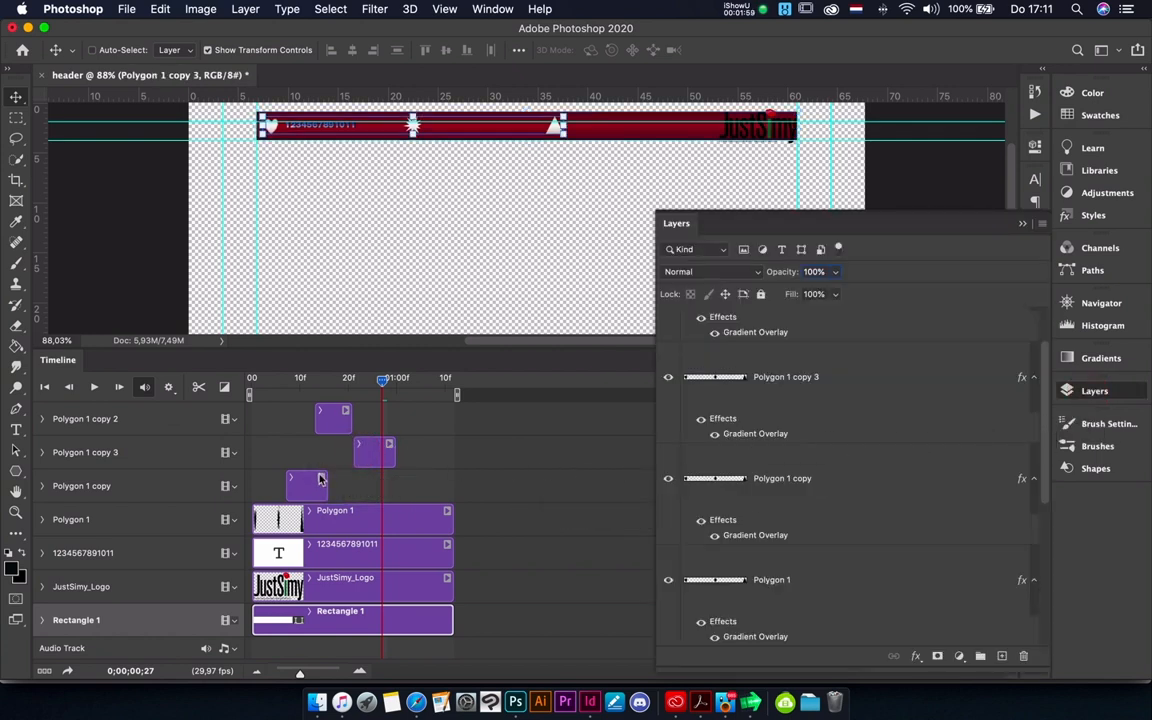
left_click(320, 479)
left_click(379, 512)
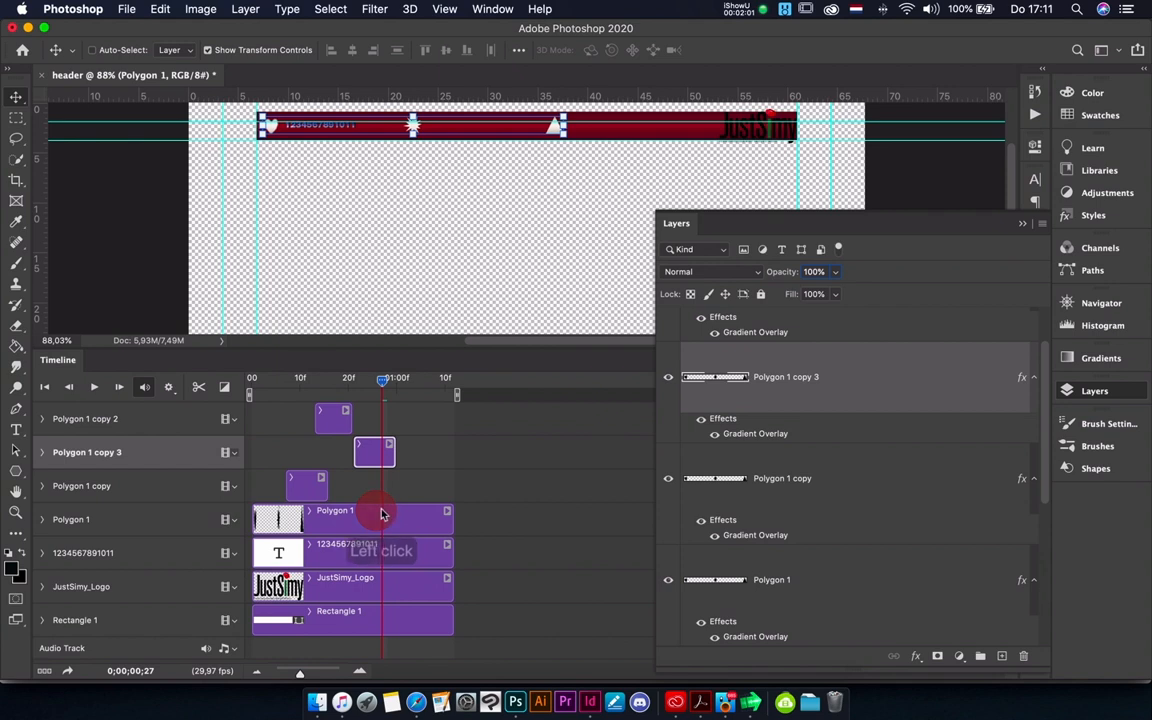
left_click(298, 494)
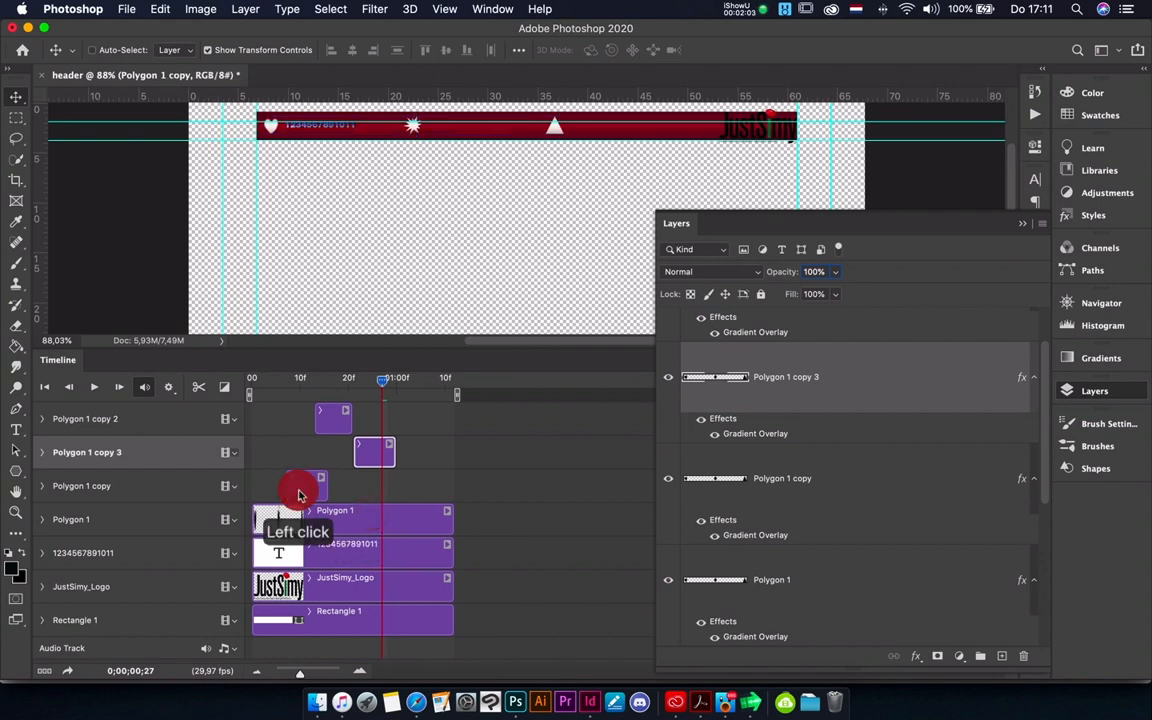
left_click(812, 567)
left_click(810, 516)
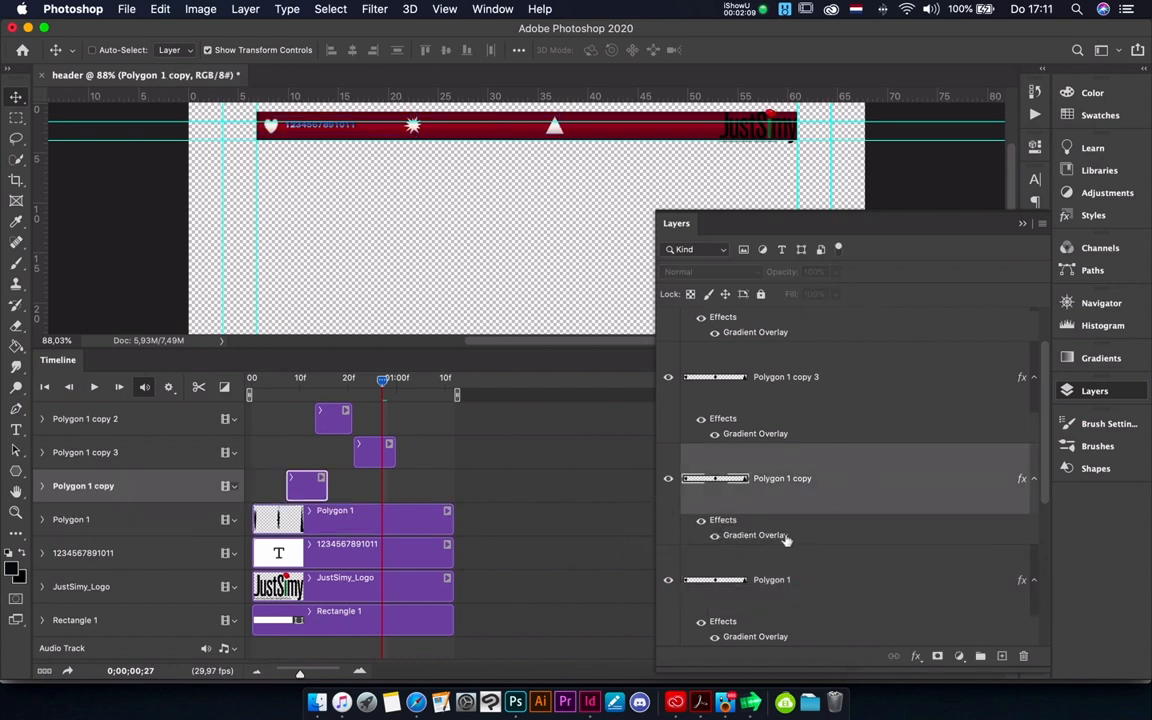
double_click(955, 480)
left_click(640, 265)
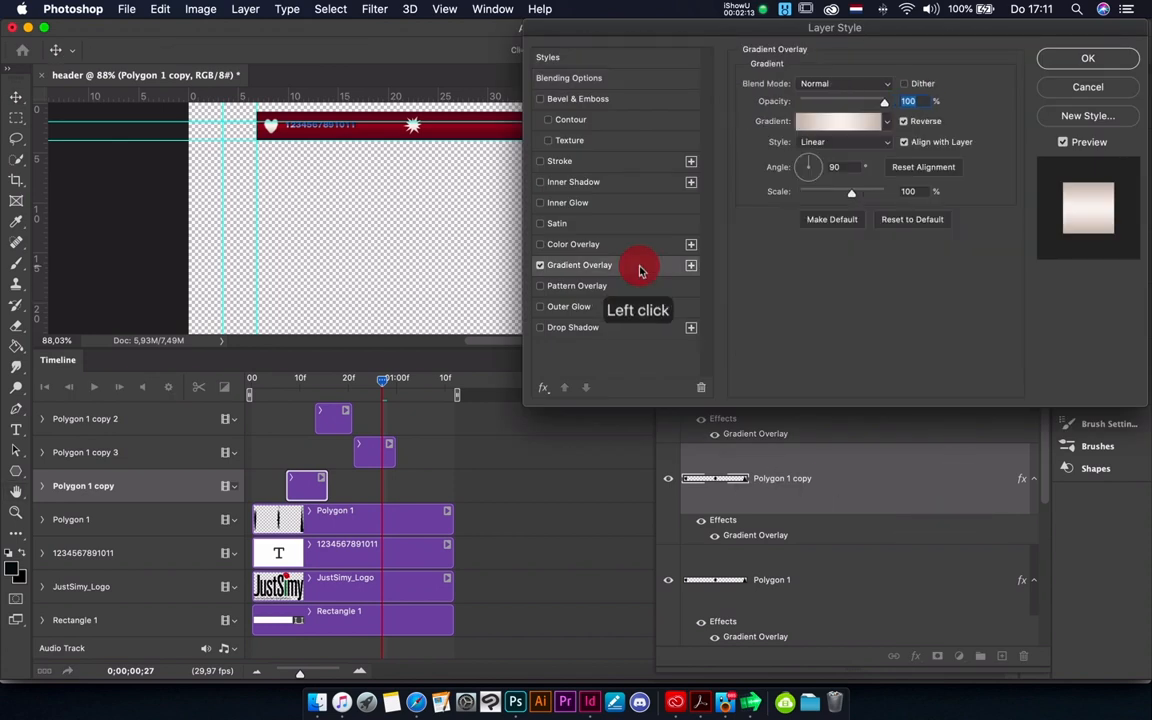
left_click(889, 123)
left_click(757, 165)
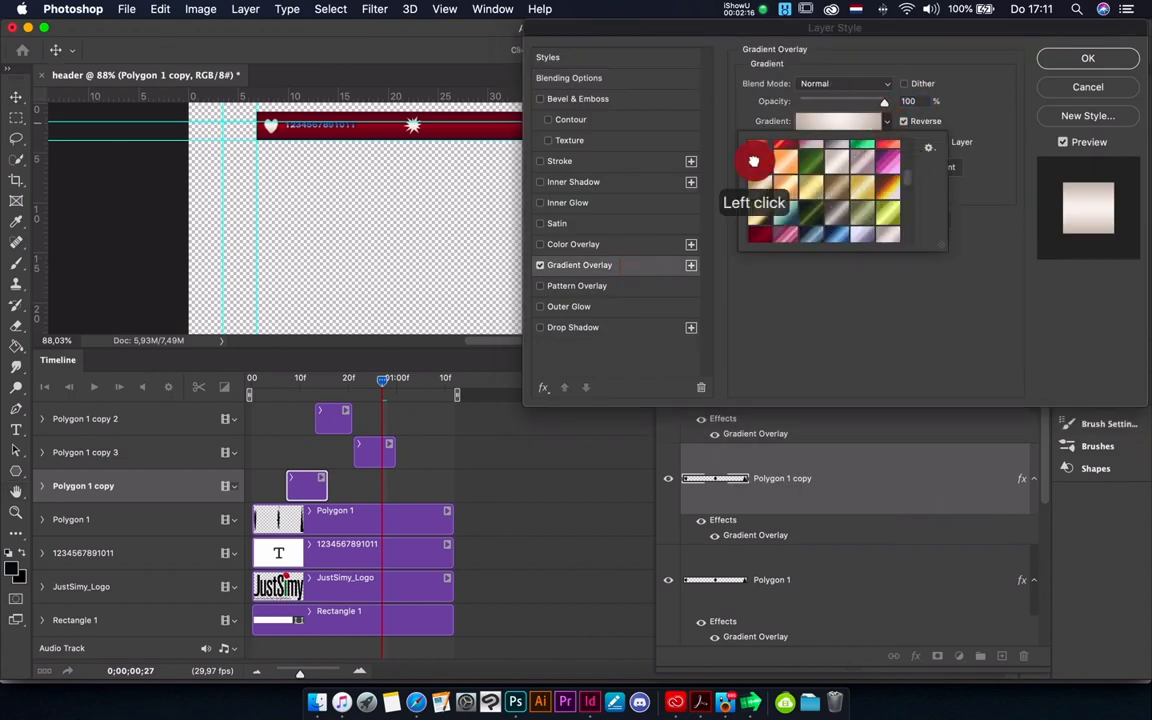
left_click(1068, 55)
left_click(1068, 55)
- Scrub the playhead from about frame 10 to frame 17 to check the icons' color change
left_click(303, 360)
left_click(370, 380)
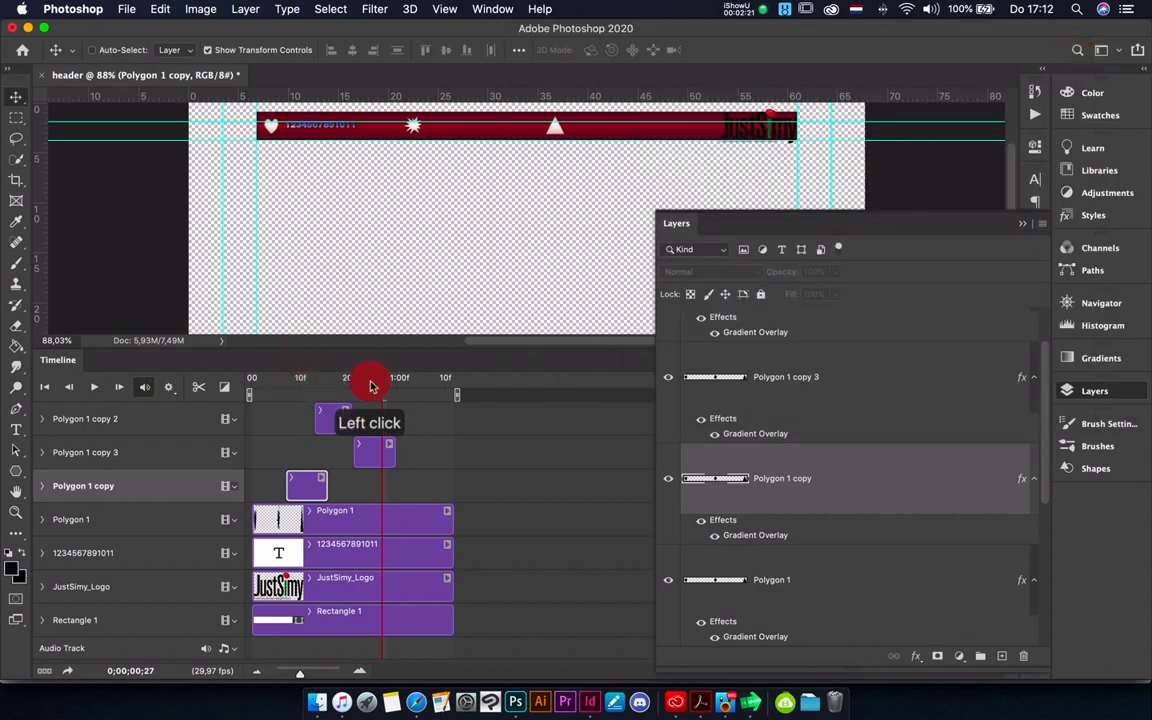
left_click(302, 378)
left_click_drag(303, 380, 332, 398)
- Apply the same red-orange gradient preset to the Gradient Overlay of the Polygon 1 copy 3 layer
left_click(336, 422)
left_click(774, 552)
left_click(844, 399)
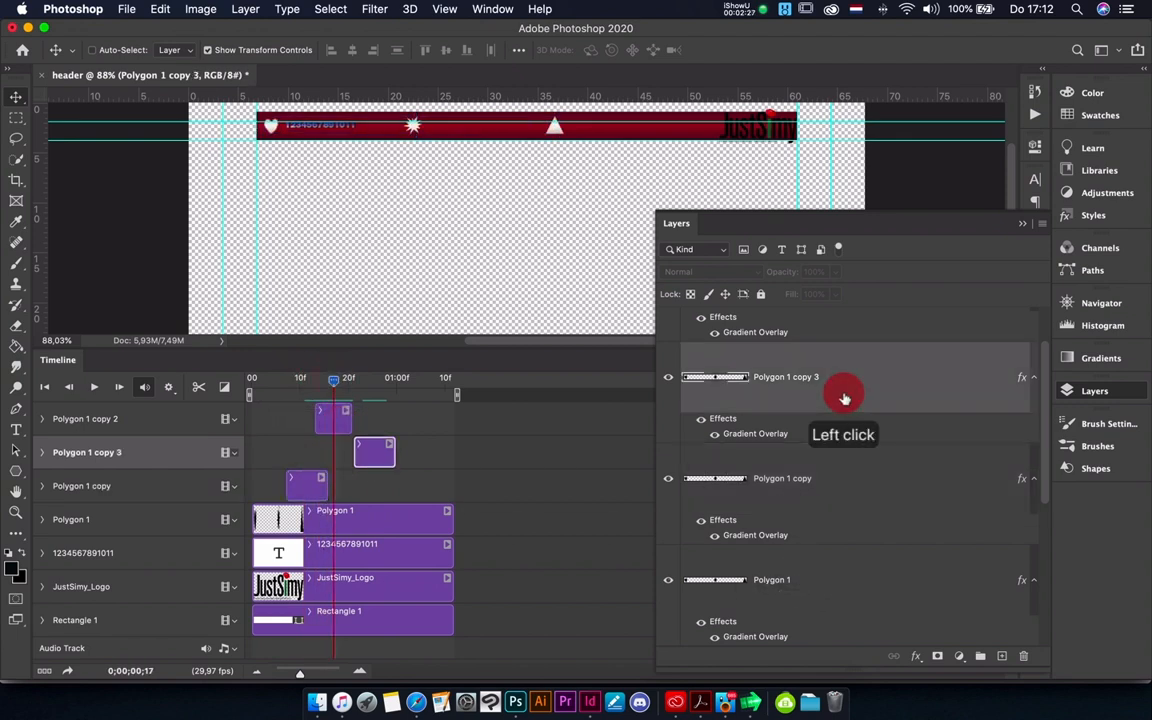
scroll(918, 362, "up", 2)
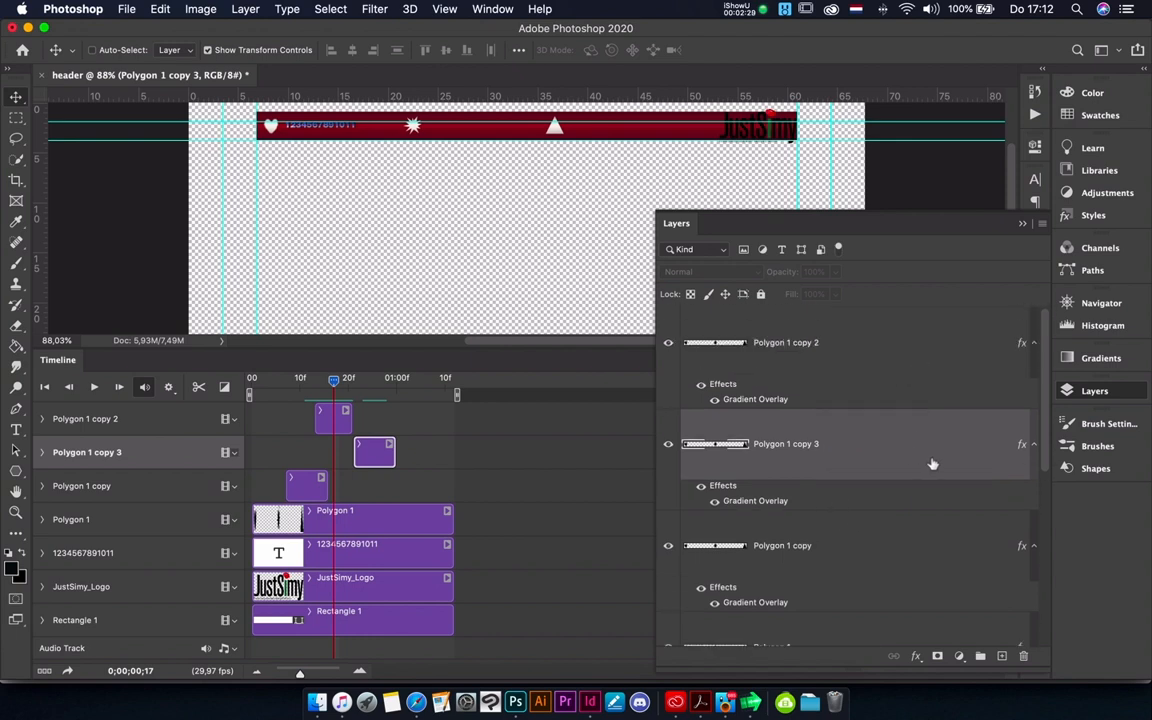
double_click(1020, 444)
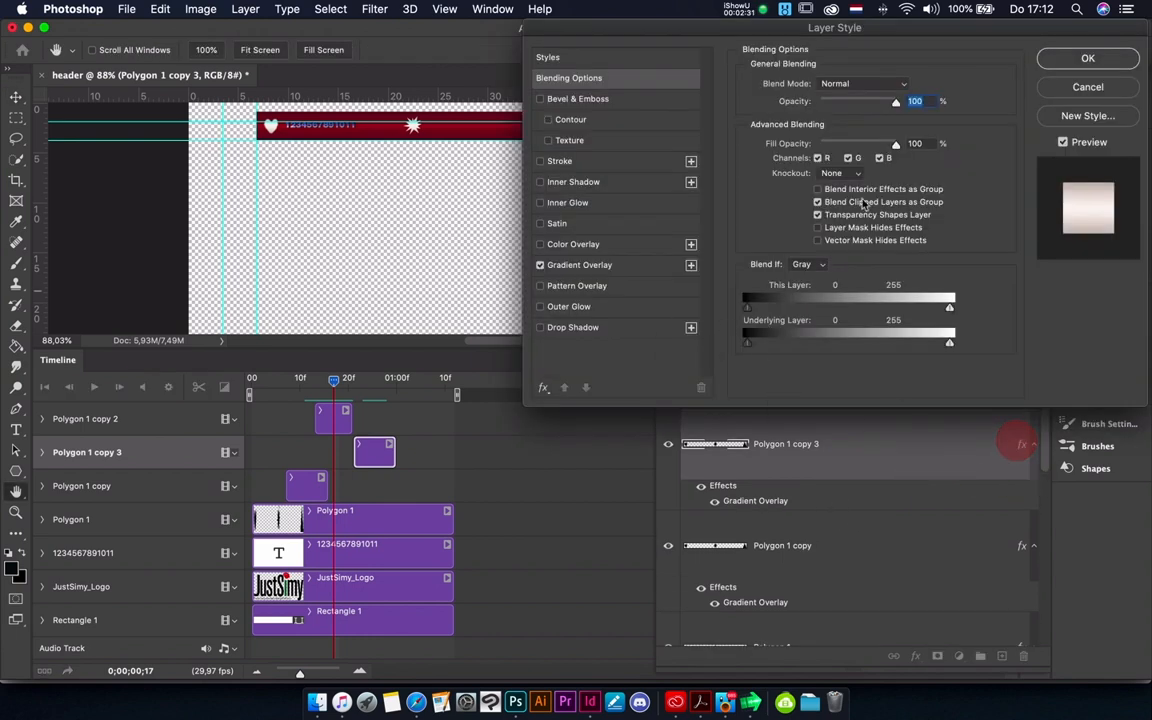
left_click(592, 265)
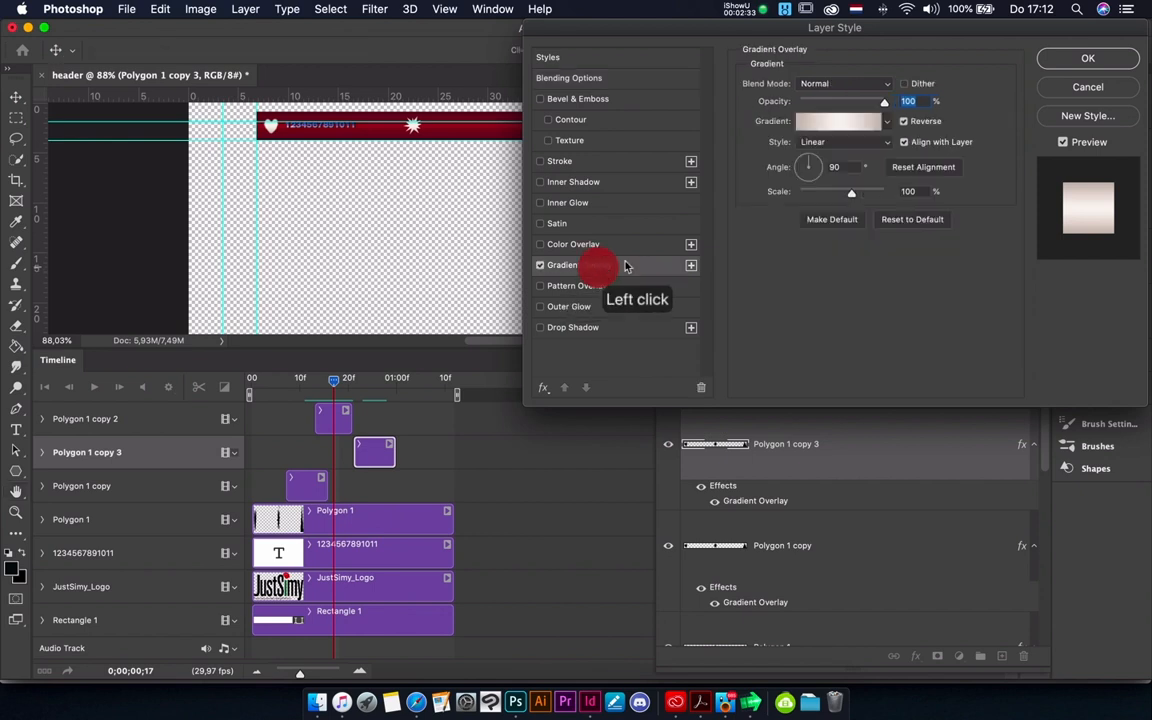
left_click(886, 121)
left_click(760, 160)
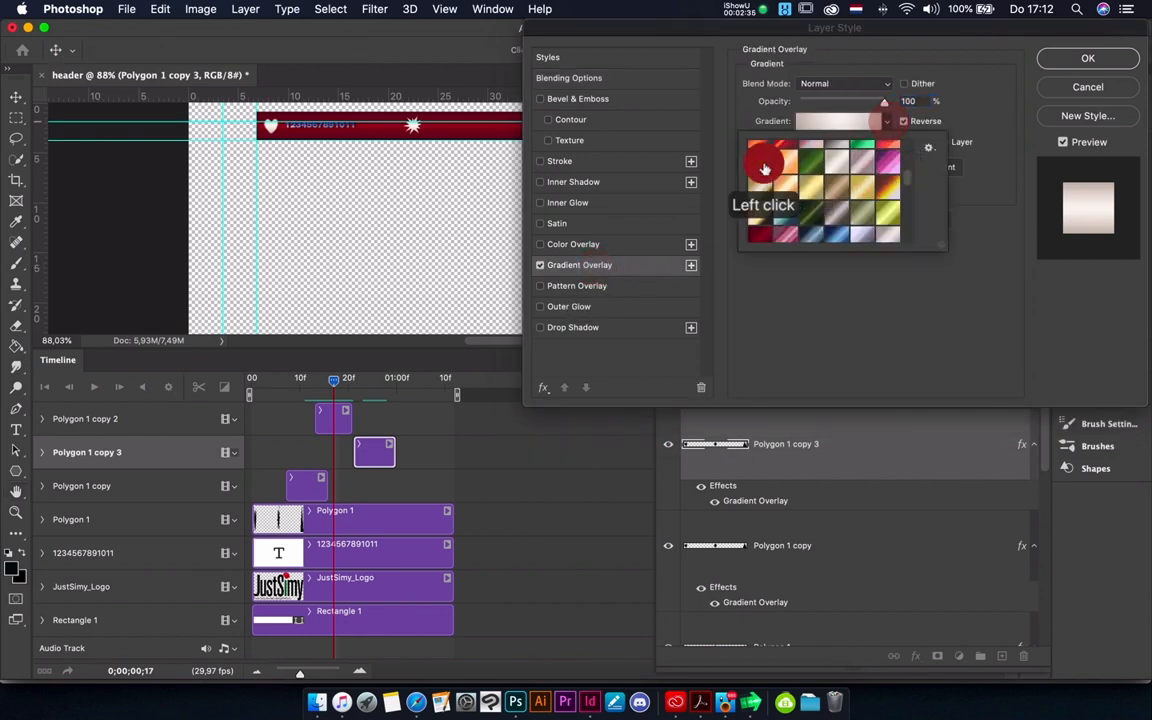
left_click(1077, 55)
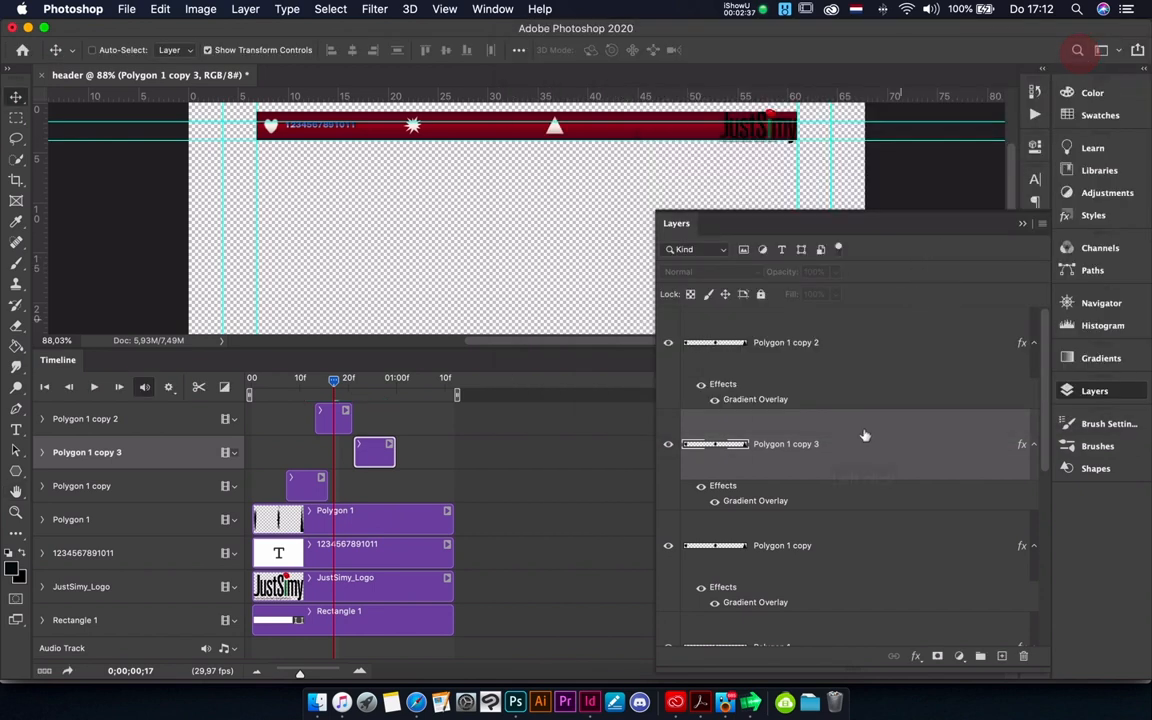
- Change the Gradient Overlay of the Polygon 1 copy 2 layer to the yellow metallic gradient preset and collapse the layer list
left_click(841, 357)
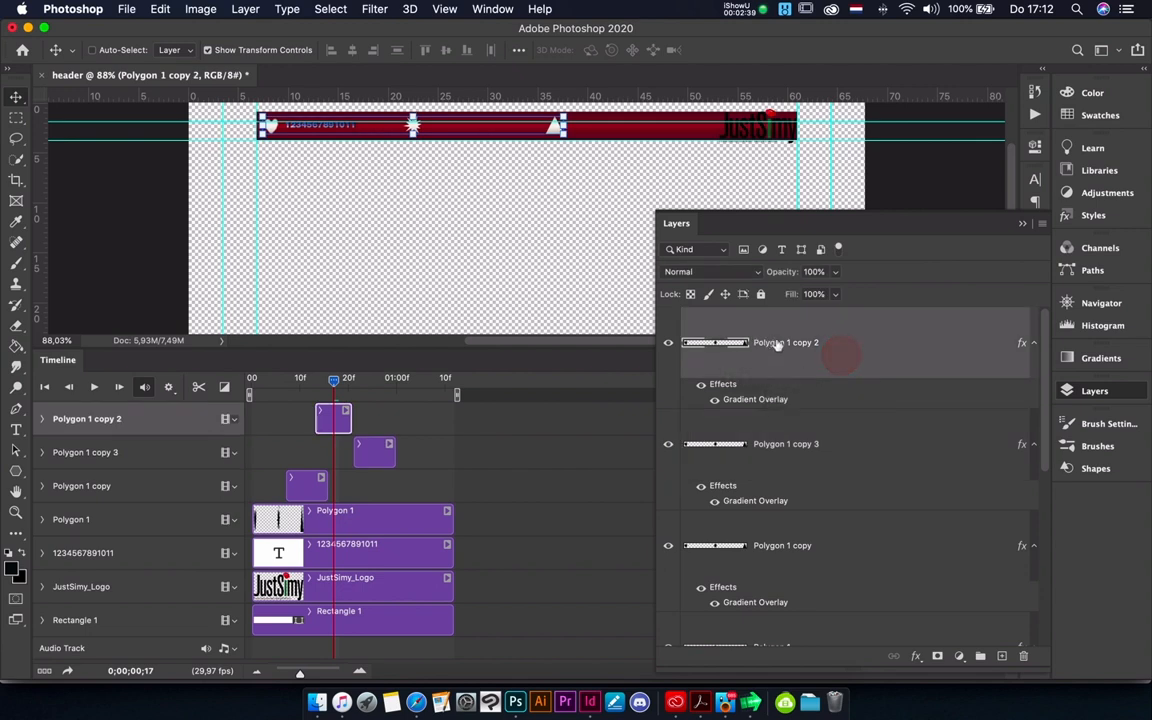
double_click(1005, 342)
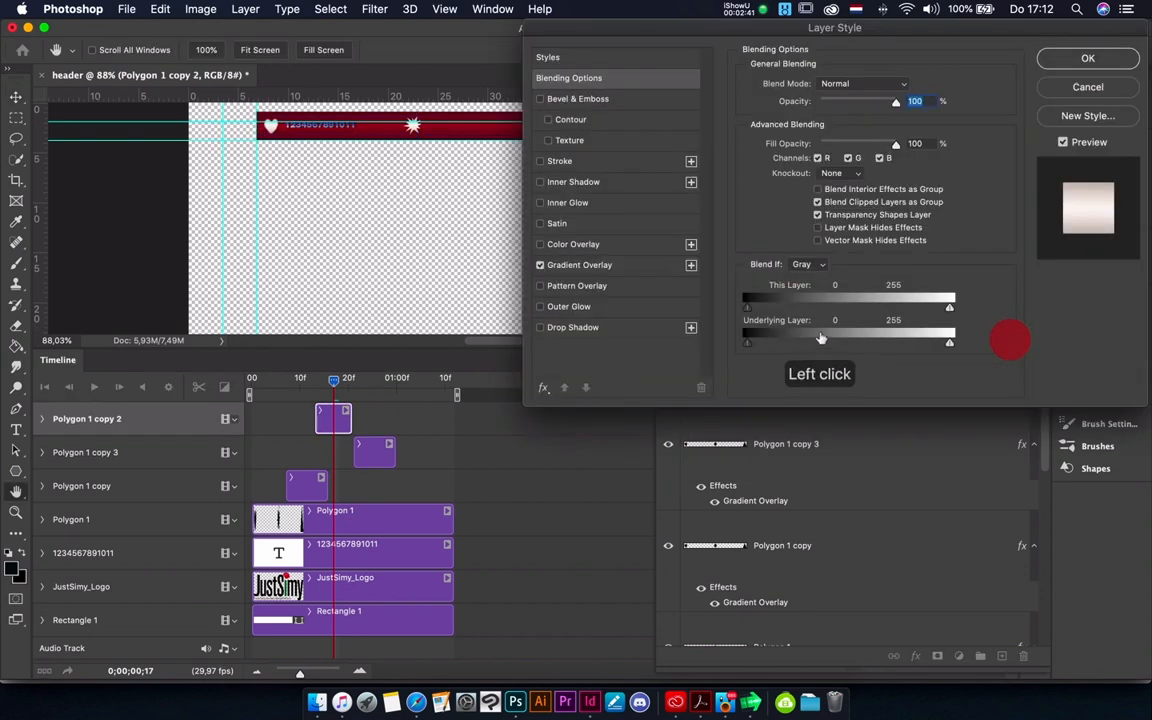
left_click(586, 264)
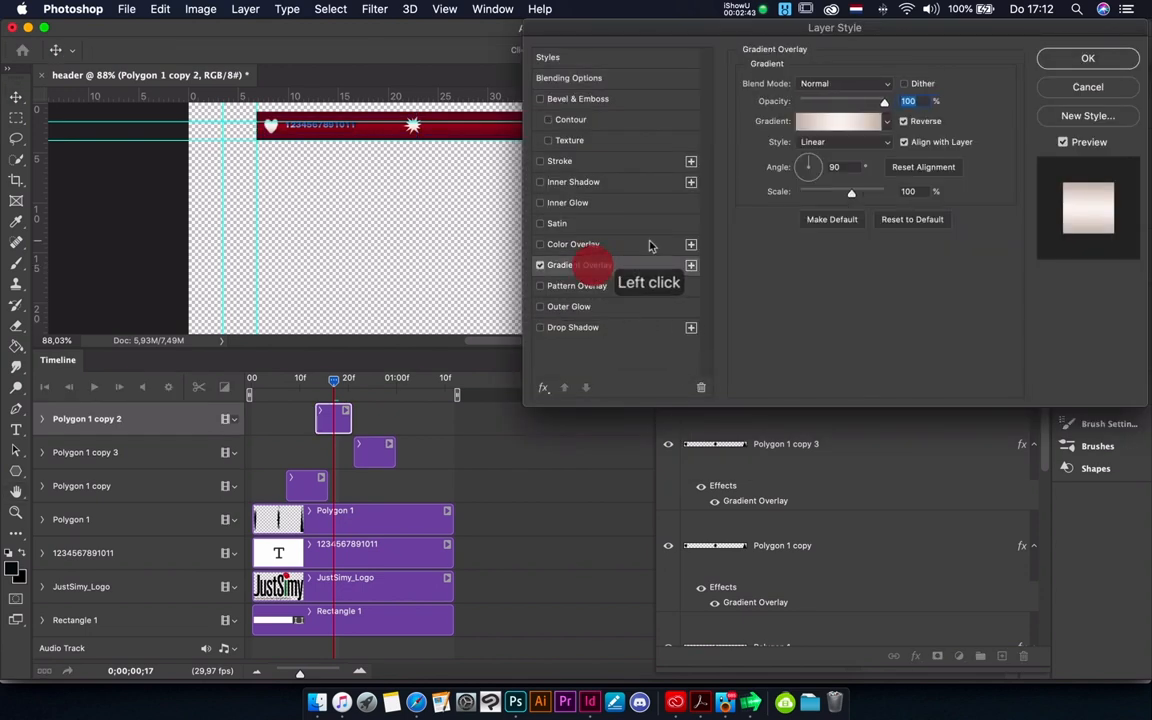
left_click(885, 121)
scroll(806, 193, "down", 4)
left_click(806, 188)
left_click(1087, 58)
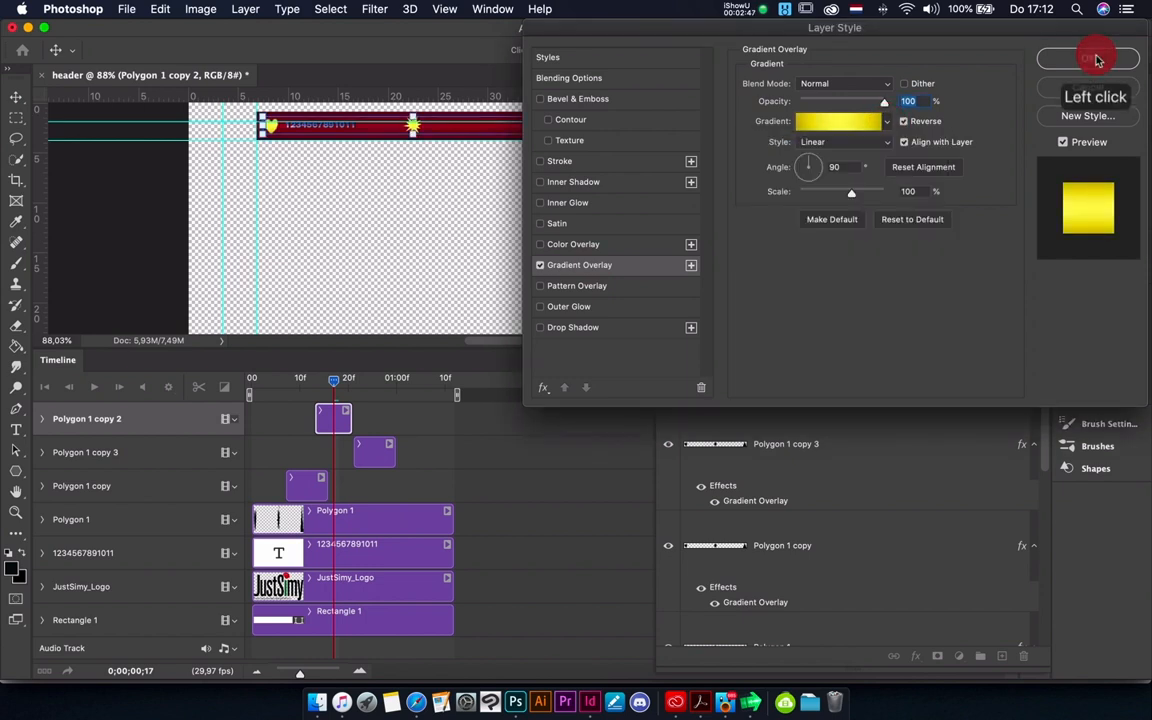
left_click(1087, 58)
left_click(1024, 224)
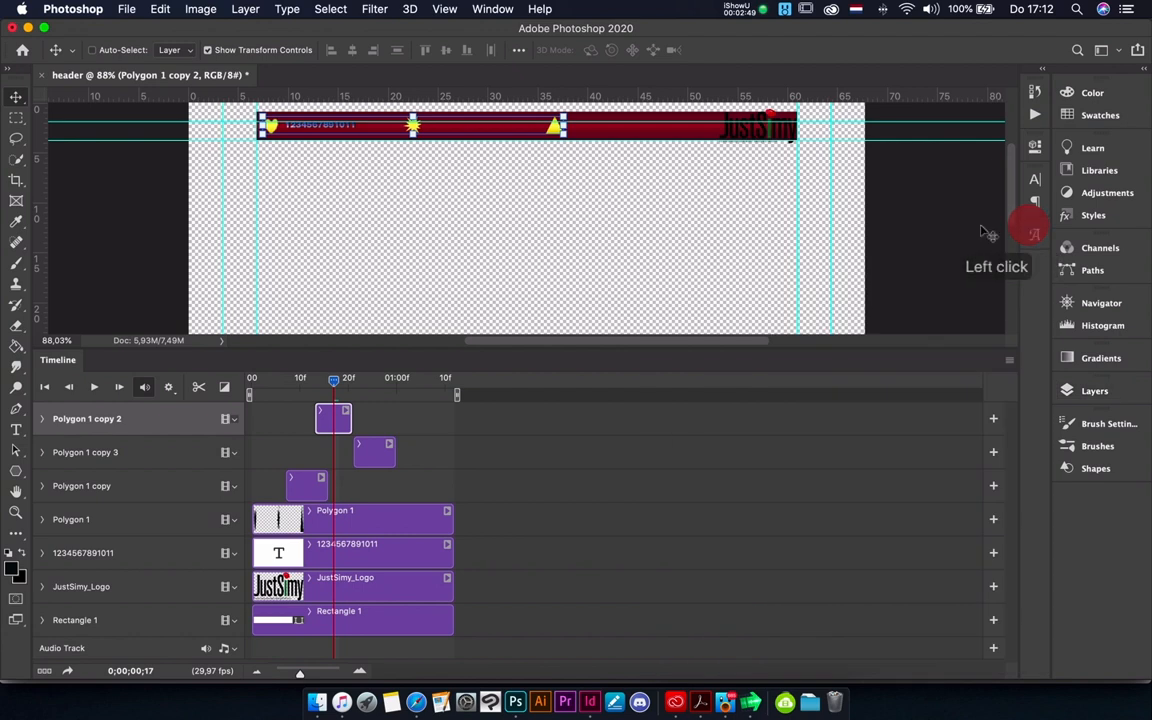
- Play the animation from frame 0 to check the icons' color changes
left_click_drag(333, 388, 252, 378)
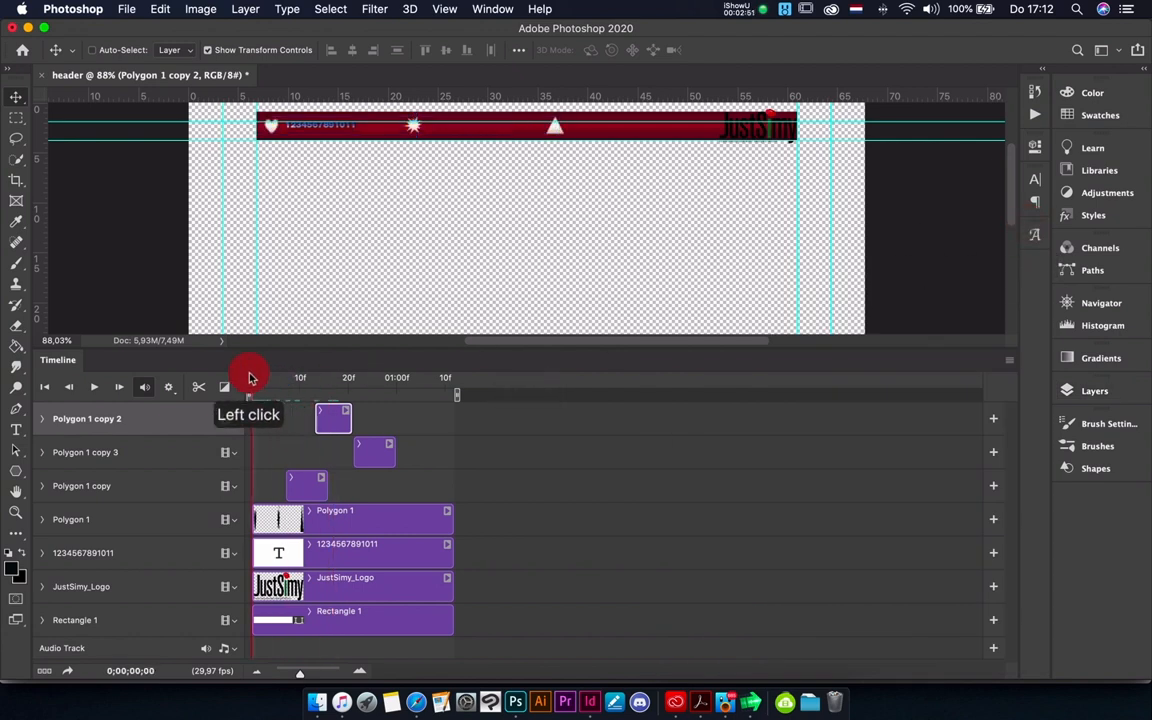
key("space")
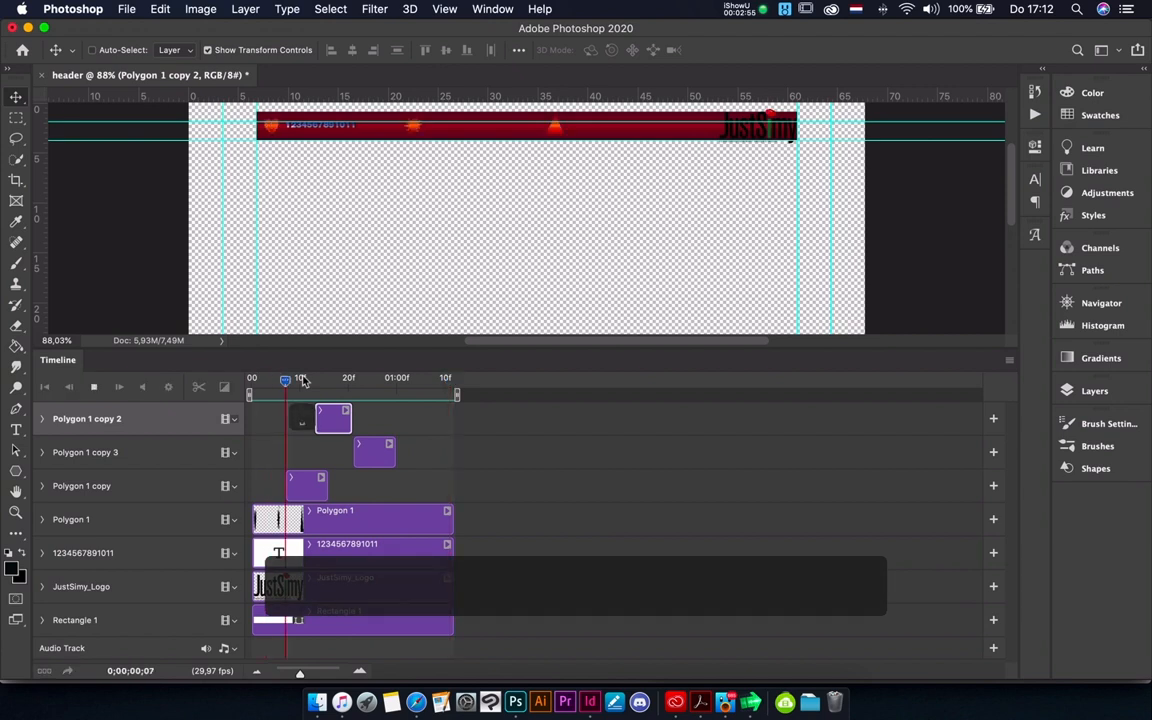
key("space")
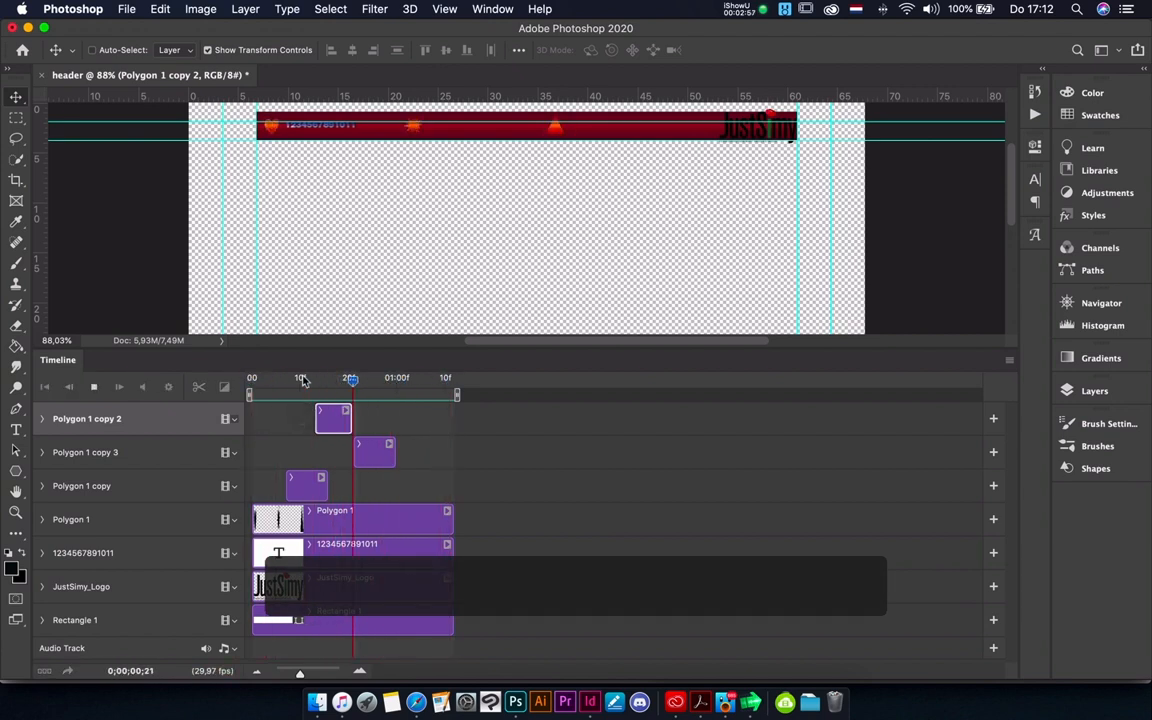
left_click(128, 9)
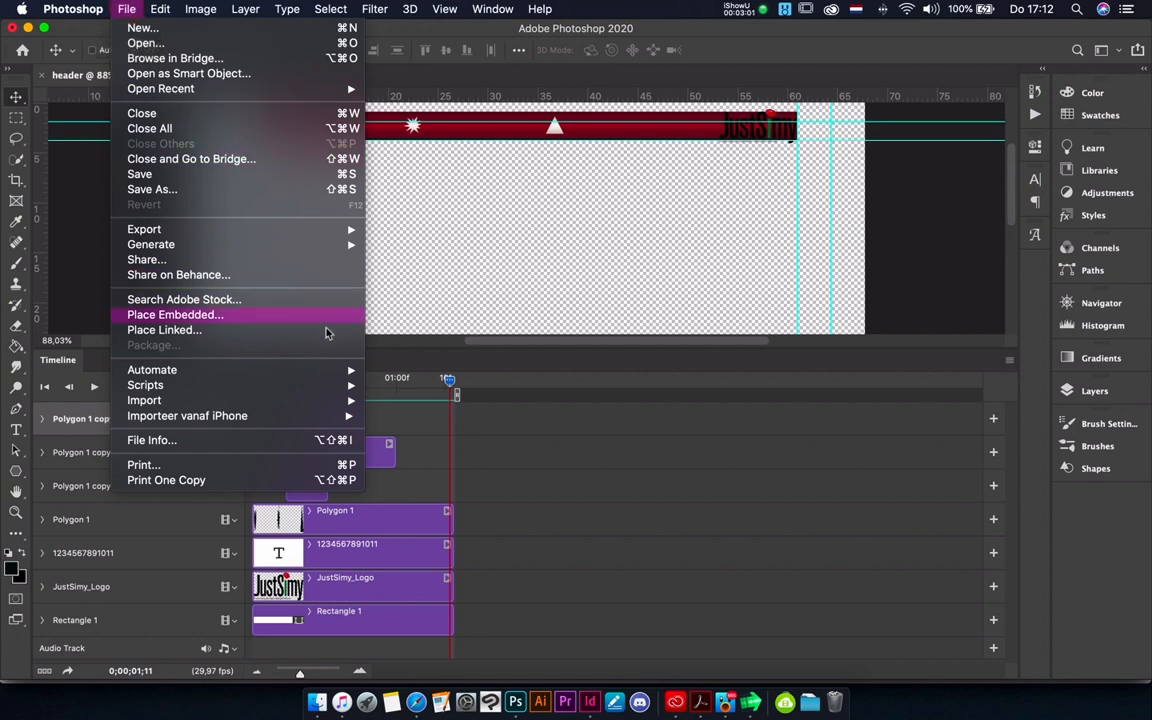
mouse_move(290, 387)
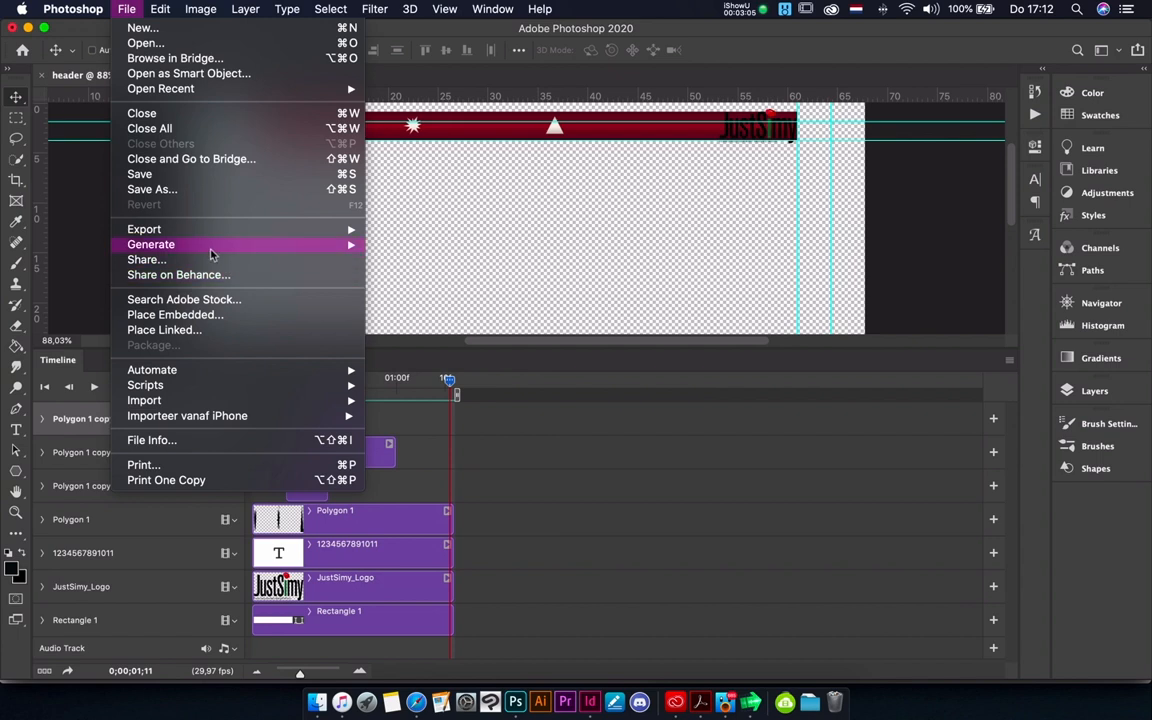
mouse_move(231, 229)
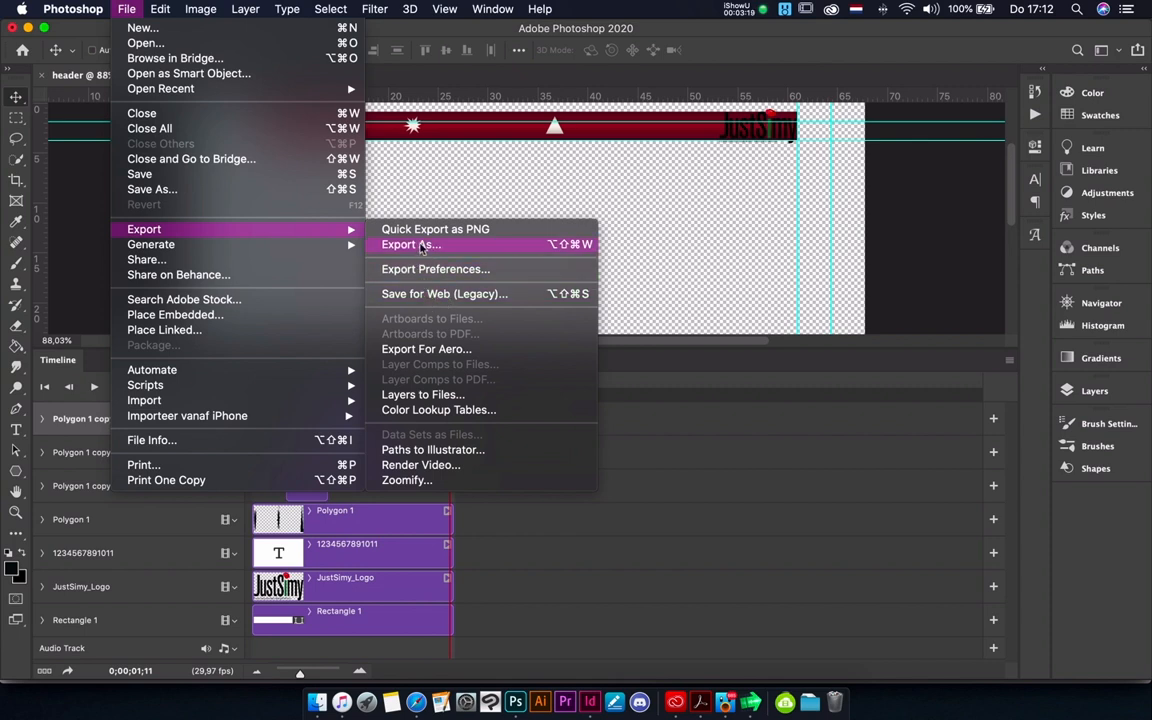
left_click(418, 245)
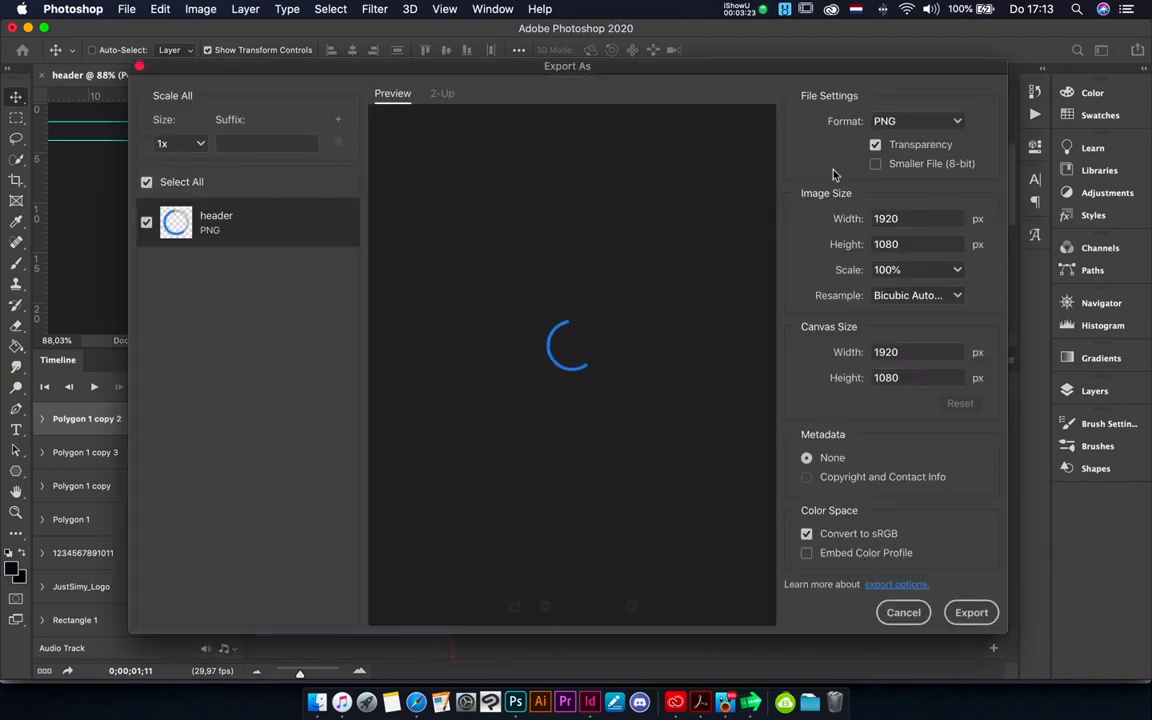
left_click(913, 120)
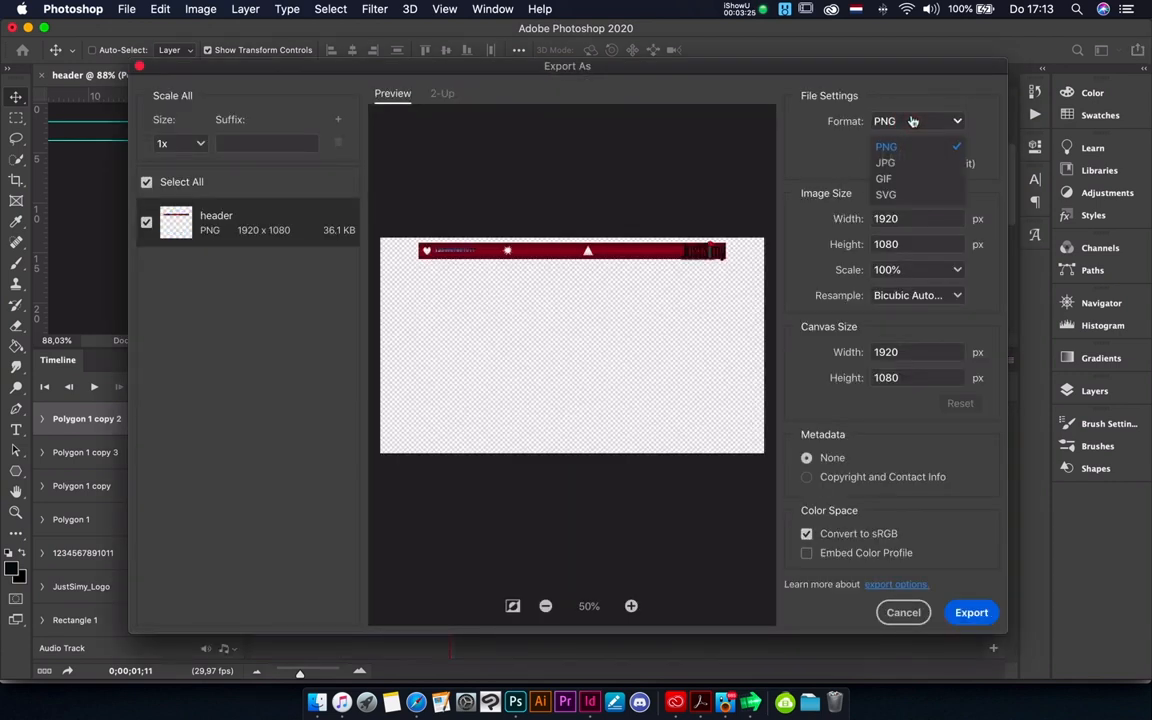
left_click(886, 177)
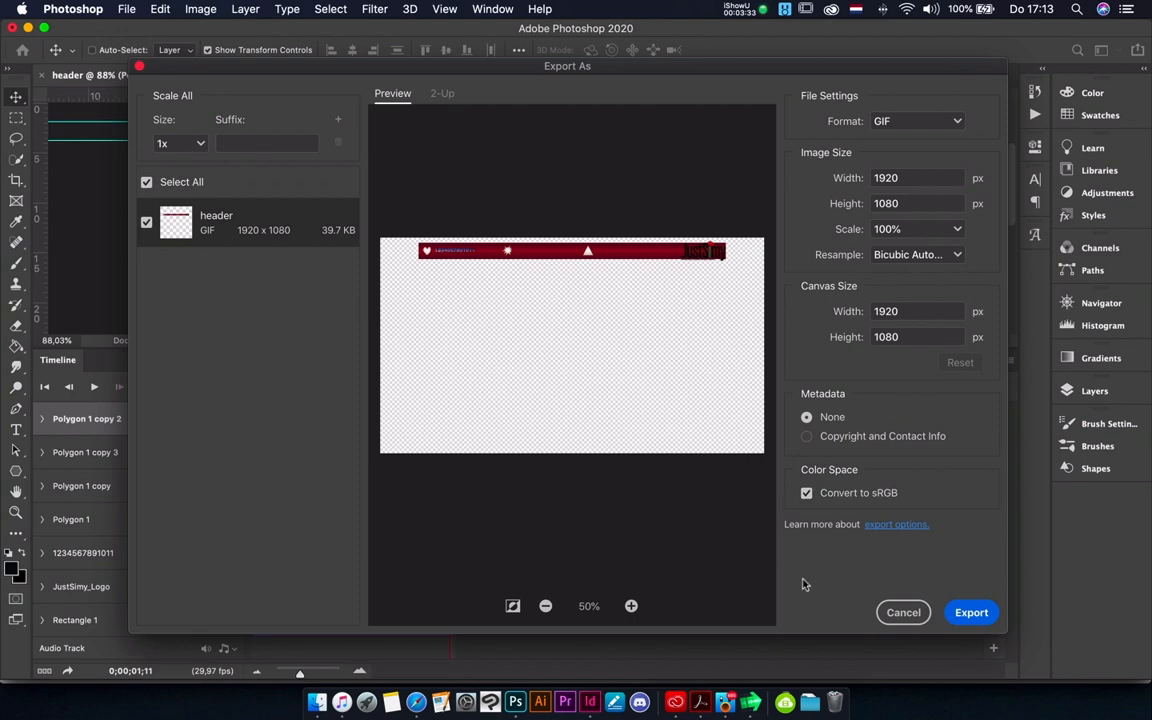
left_click(904, 612)
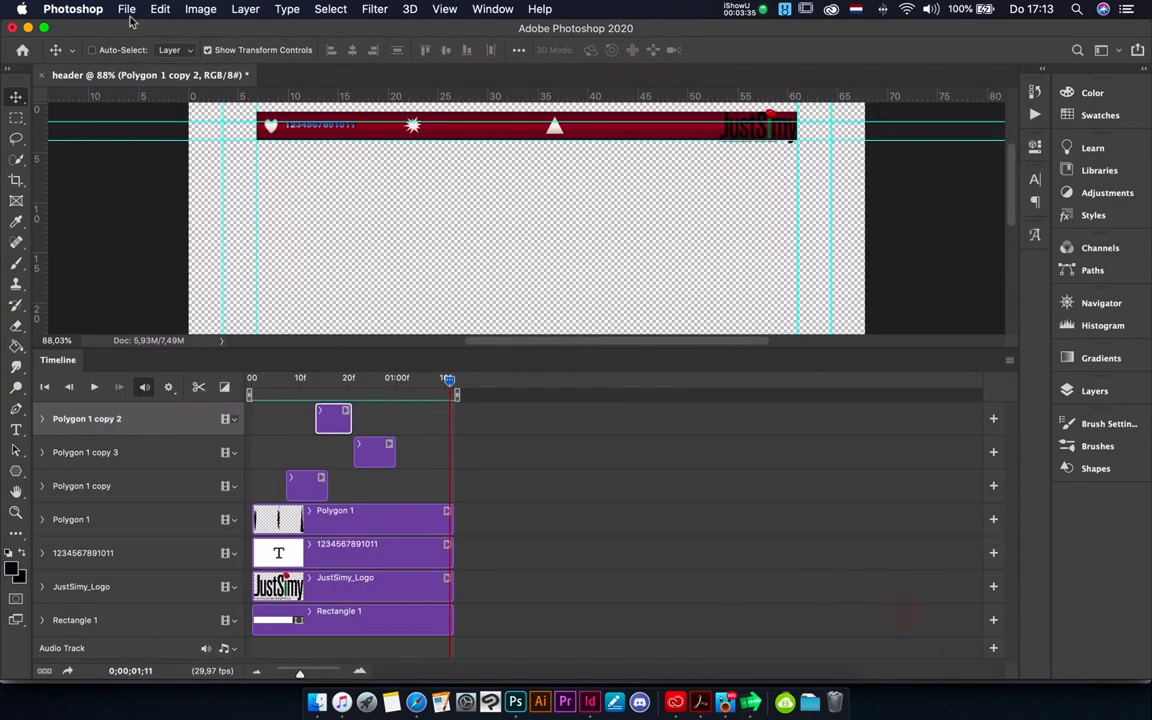
- Render the timeline as the video header.mp4 with Adobe Media Encoder, using H.264, the High Quality preset and all frames
left_click(128, 10)
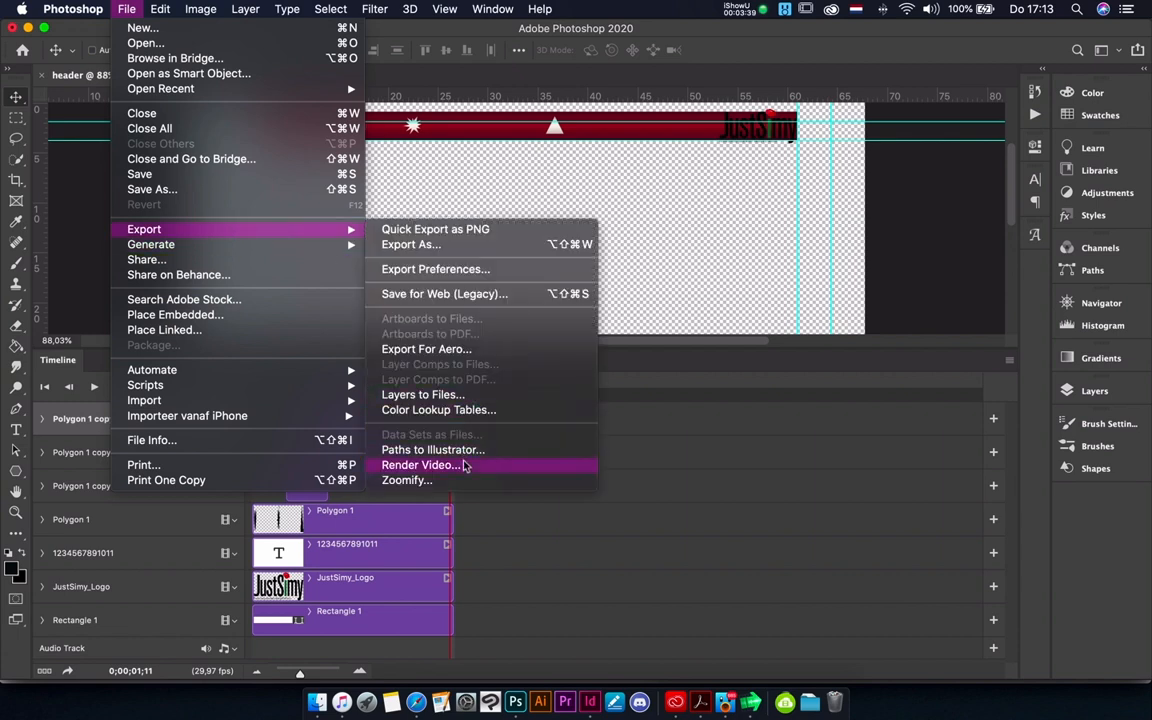
left_click(452, 467)
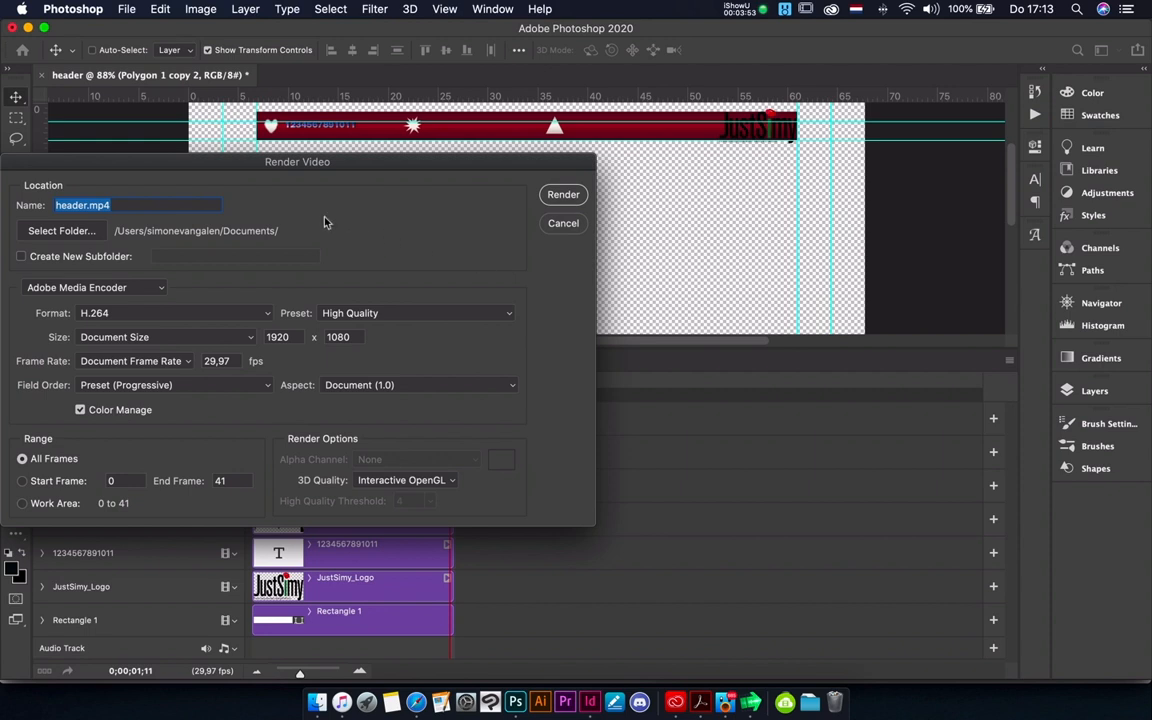
left_click(563, 194)
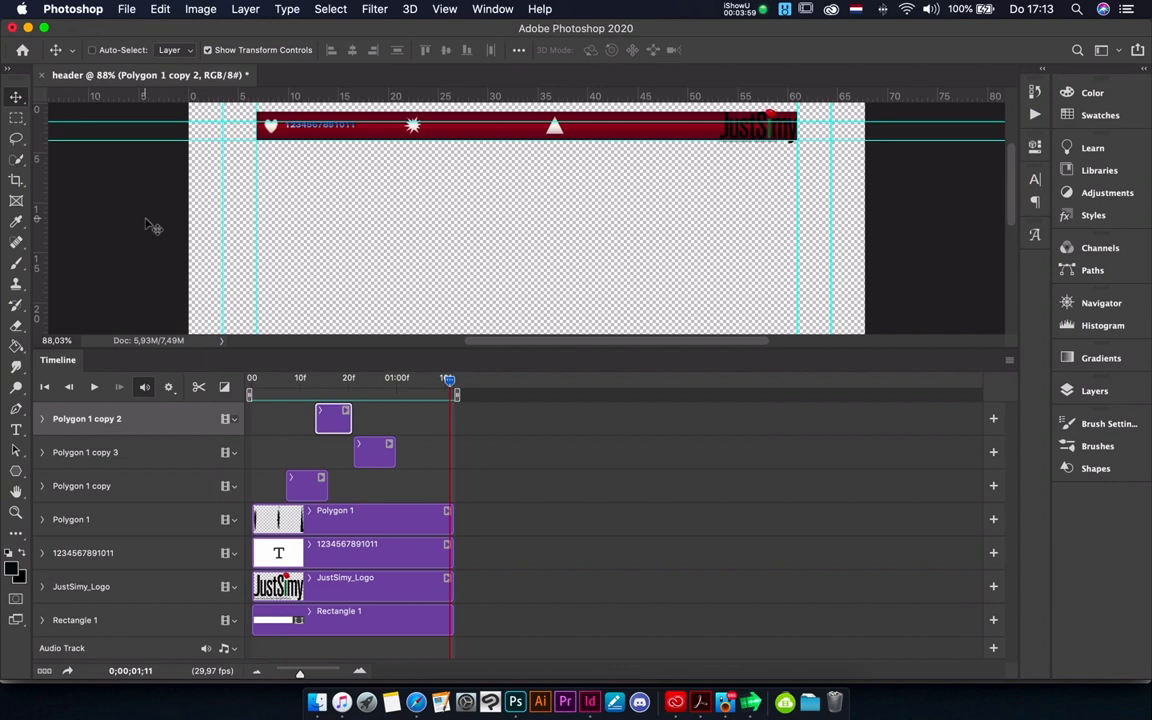
- Open the animation in Save for Web as a GIF, keeping the Adaptive palette and 256 colors
left_click(125, 10)
mouse_move(306, 236)
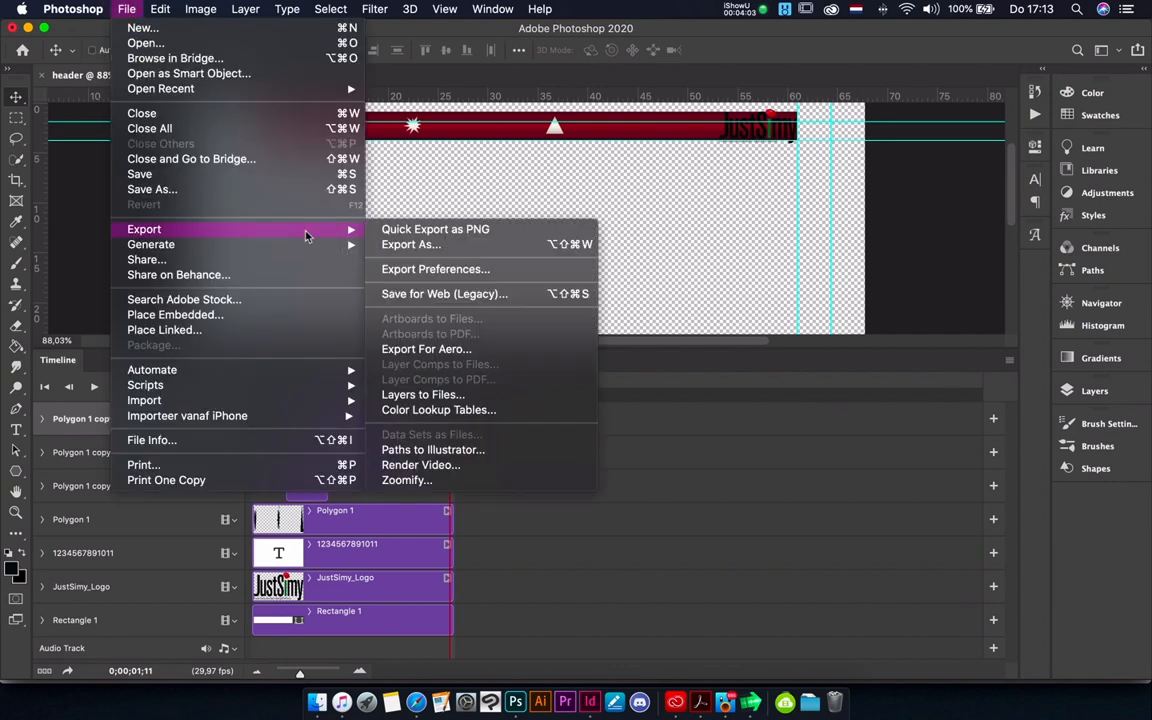
left_click(461, 296)
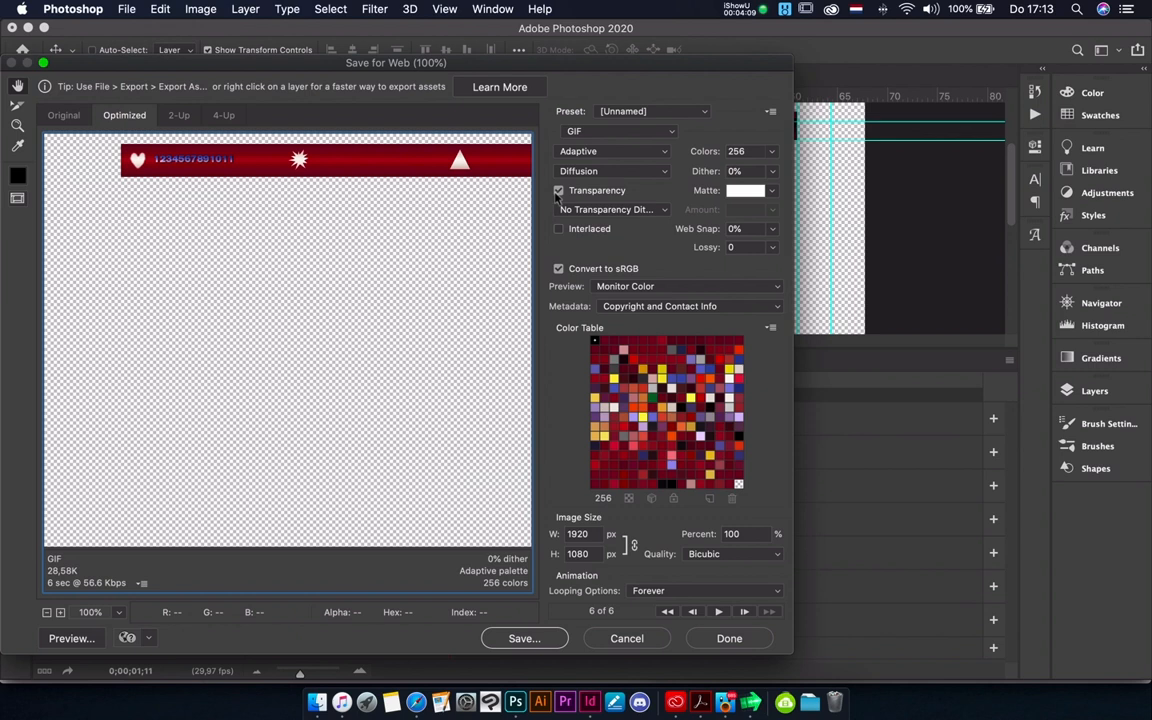
left_click(606, 151)
left_click(604, 151)
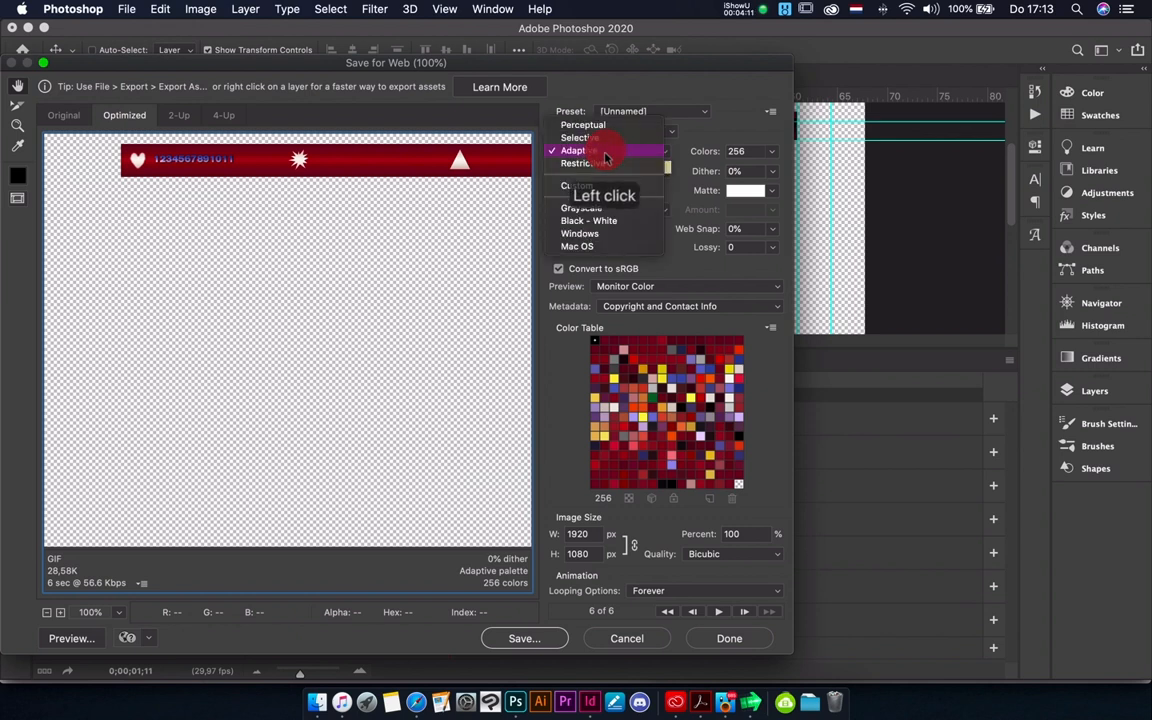
left_click(752, 153)
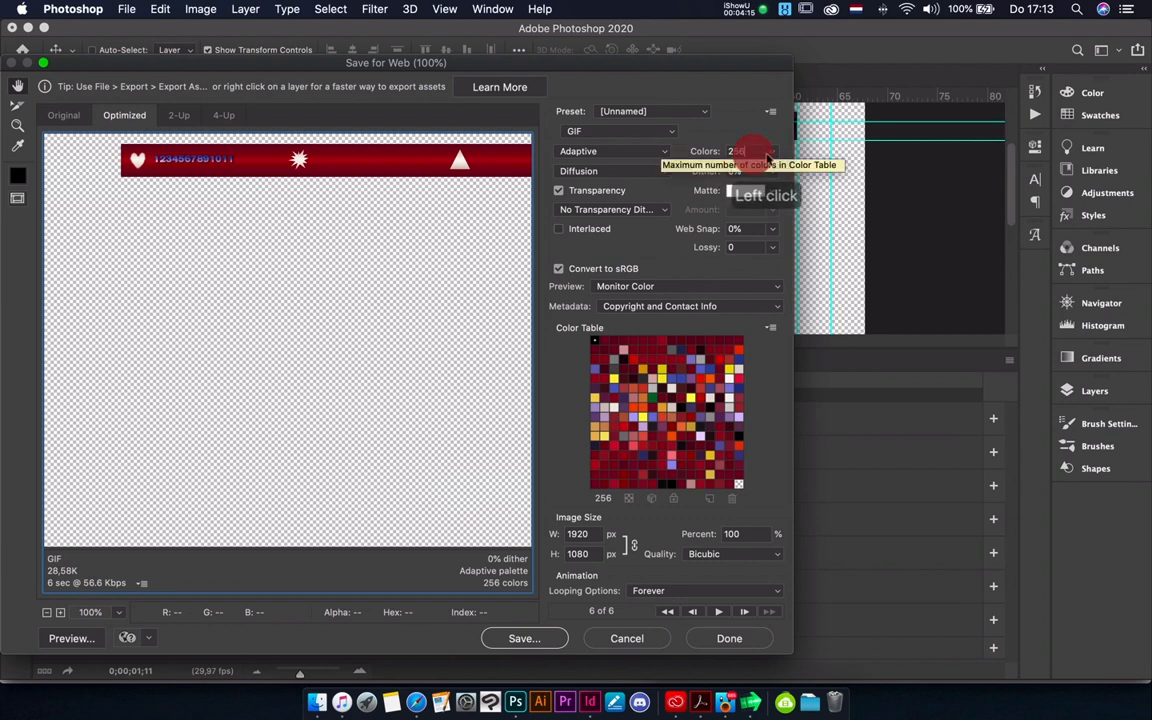
left_click(771, 153)
left_click(771, 155)
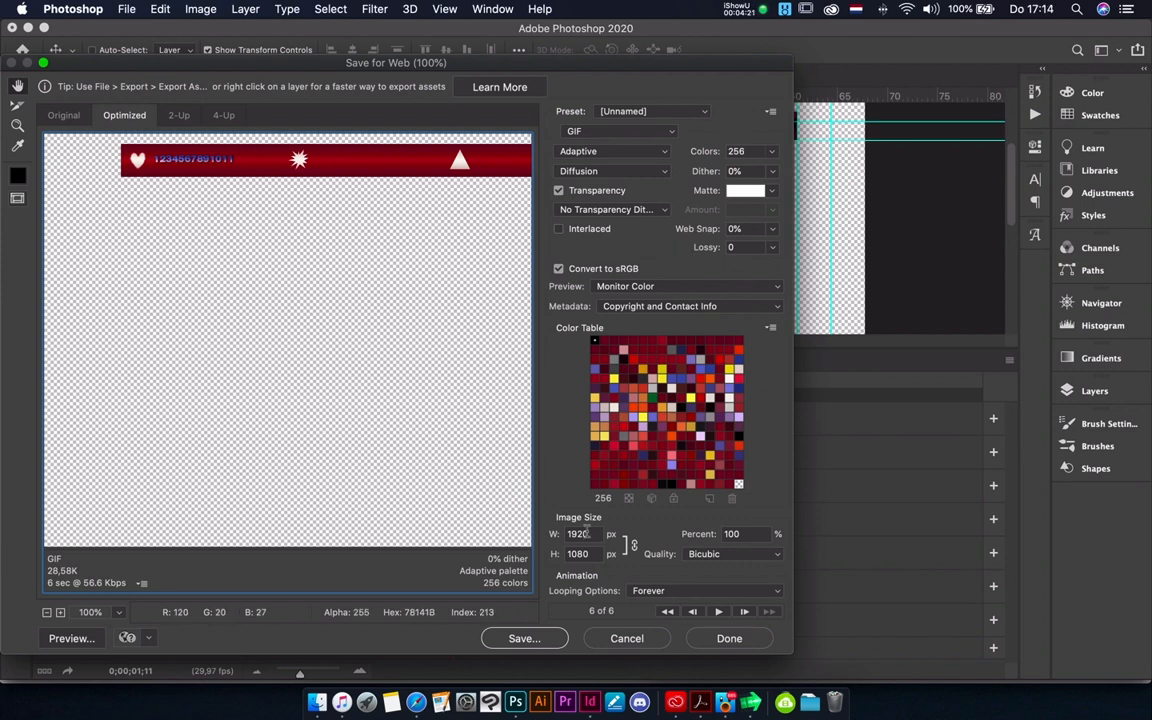
- Save the optimized animation as header.gif in the Bureaublad (desktop) folder
left_click(526, 640)
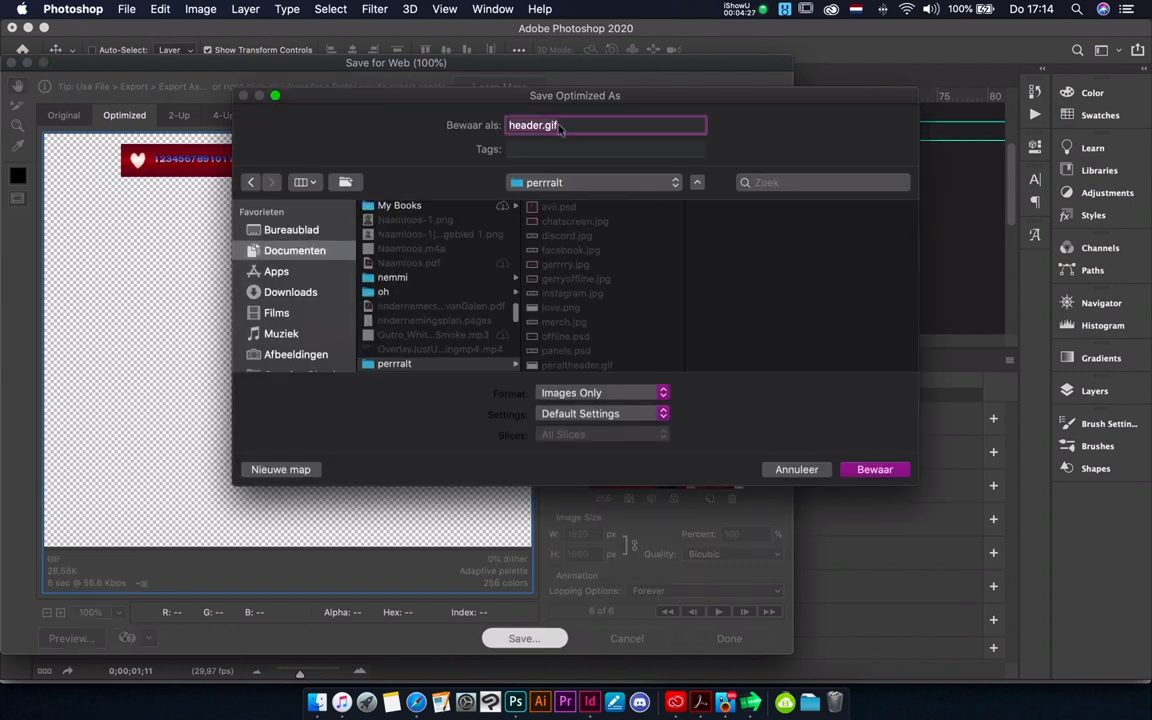
left_click(322, 233)
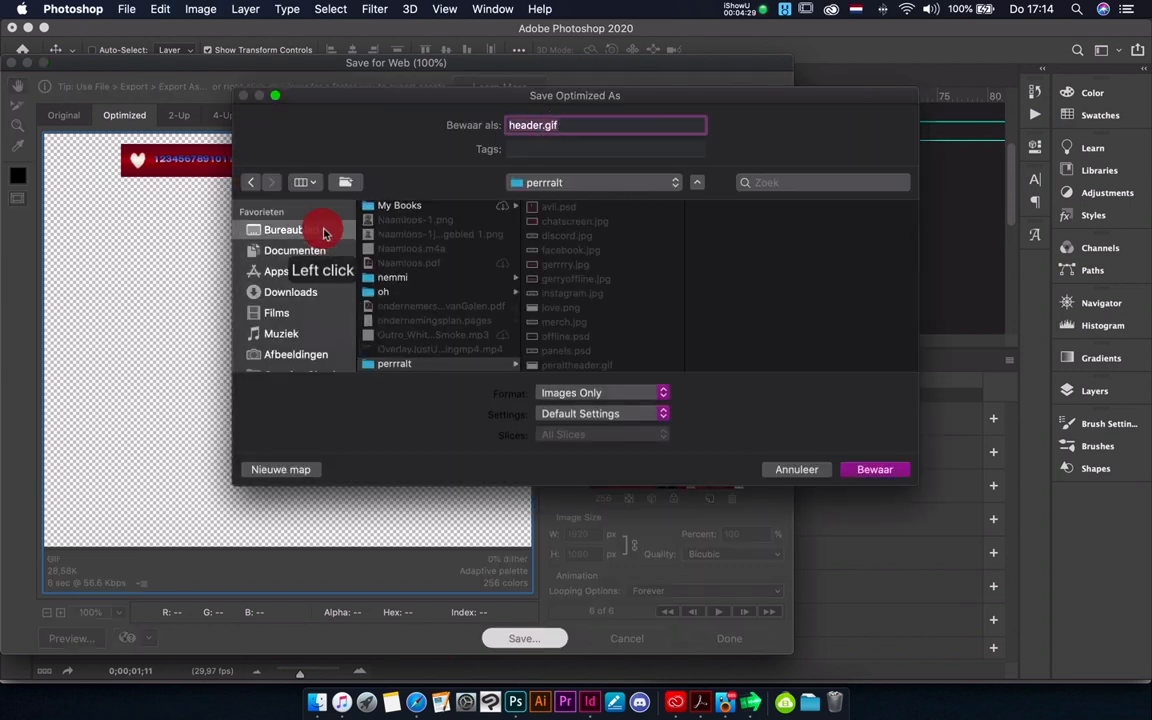
left_click(885, 470)
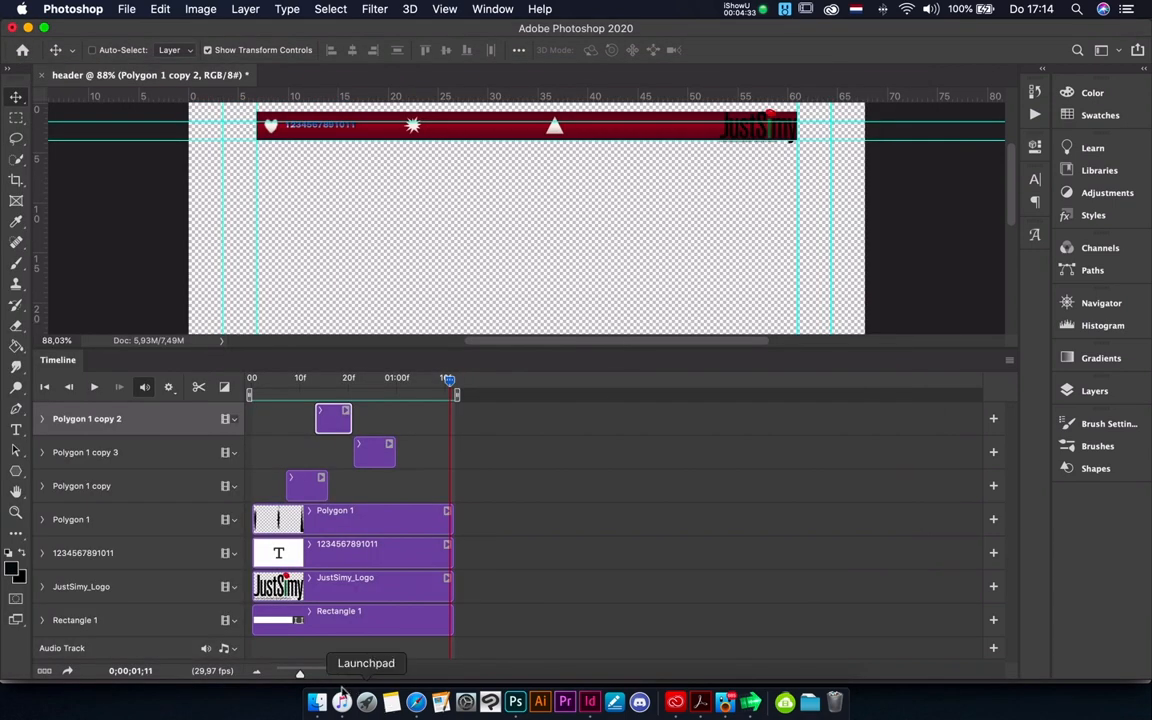
left_click(740, 9)
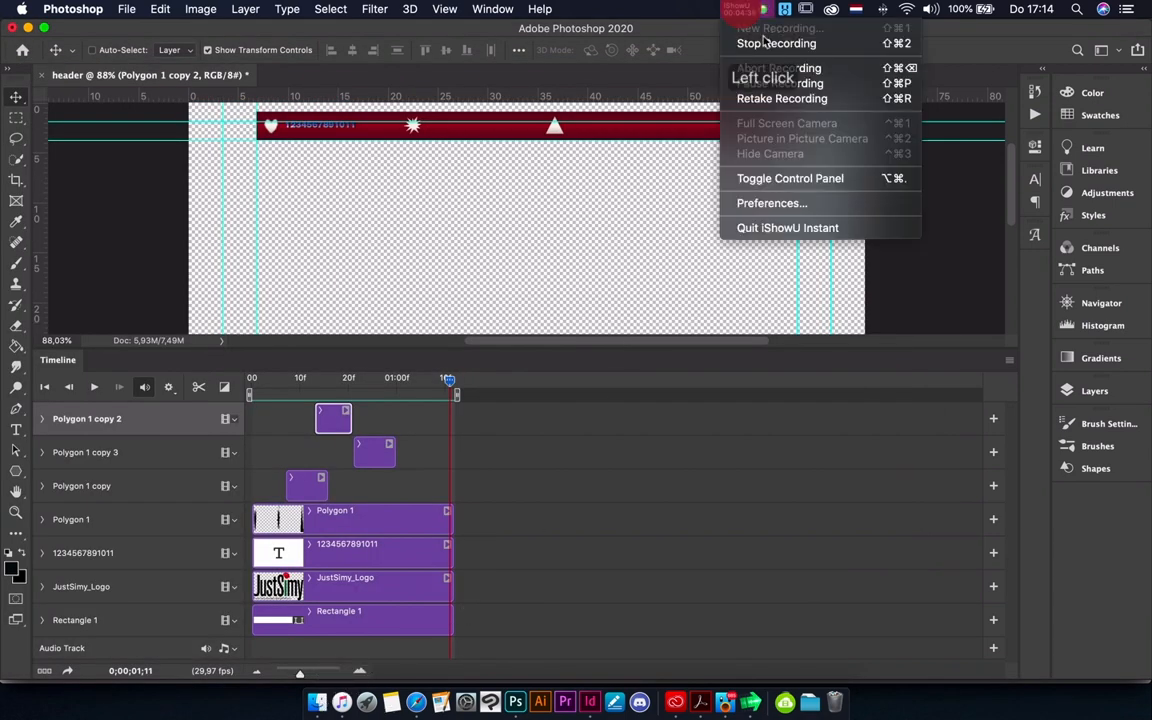
left_click(764, 84)
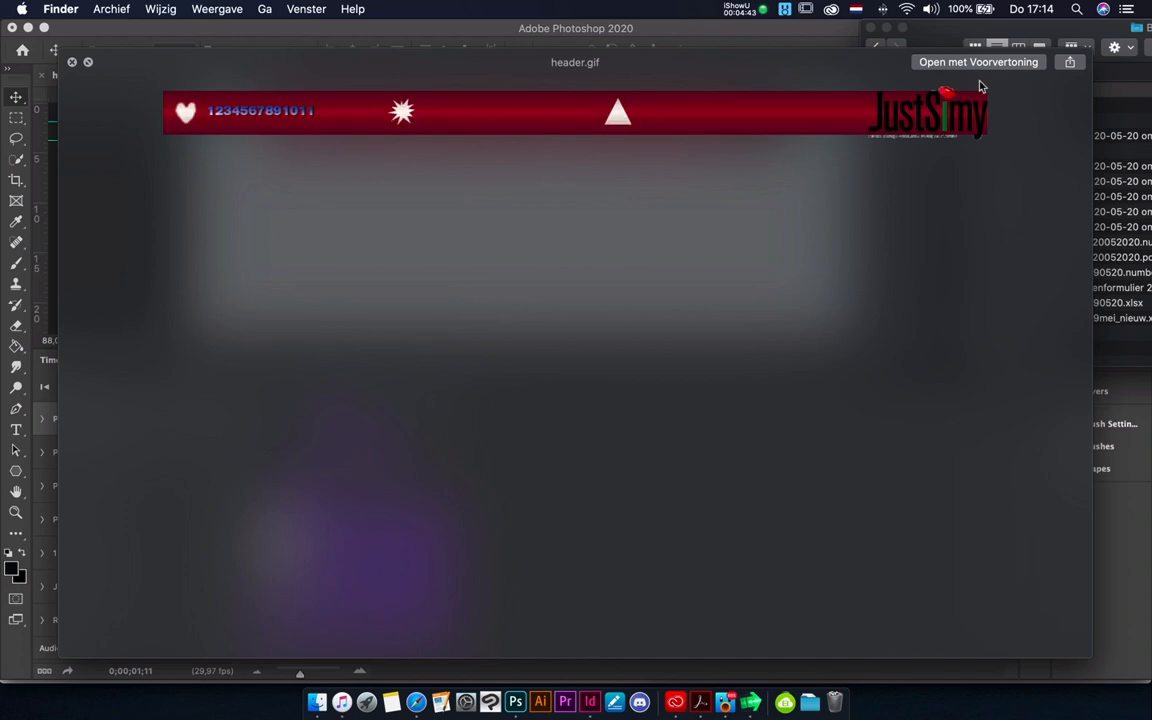
left_click(762, 11)
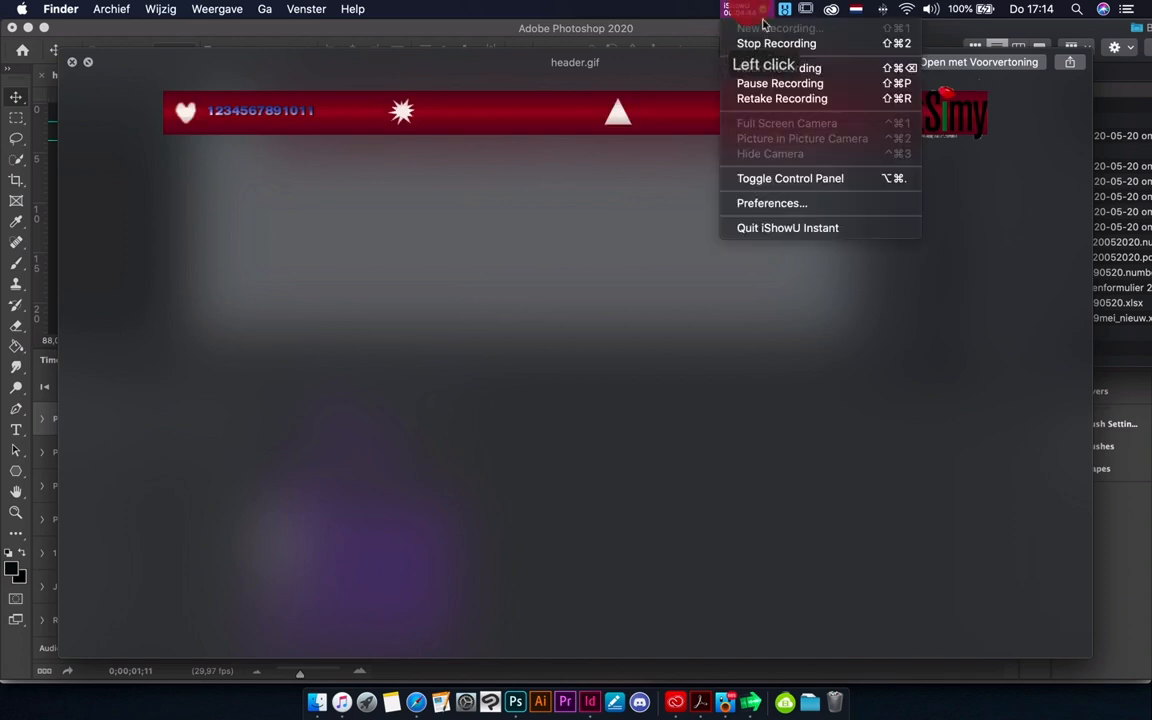
left_click(779, 84)
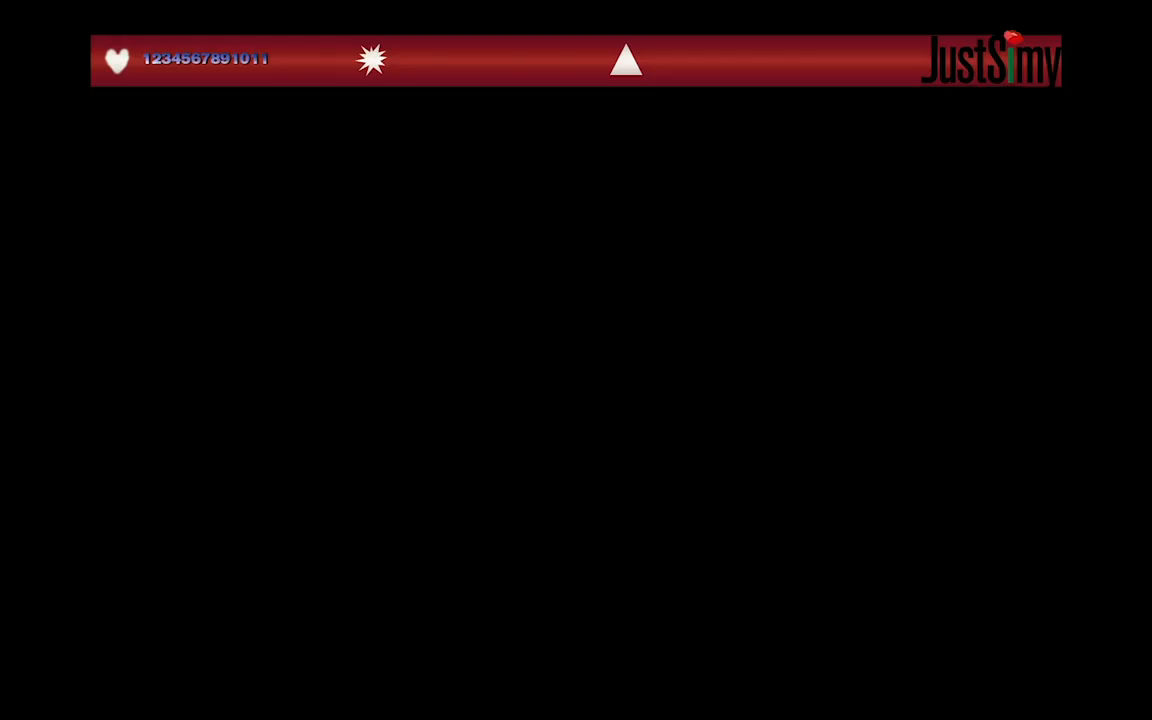